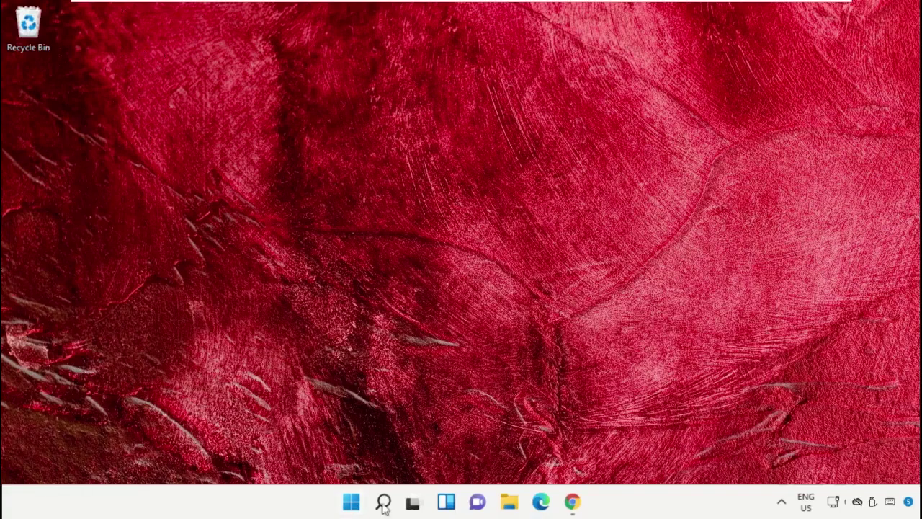
Step: Search Windows for "task manager", run Task Manager as administrator, and move its window clear of the desktop's centre
click(384, 504)
click(291, 68)
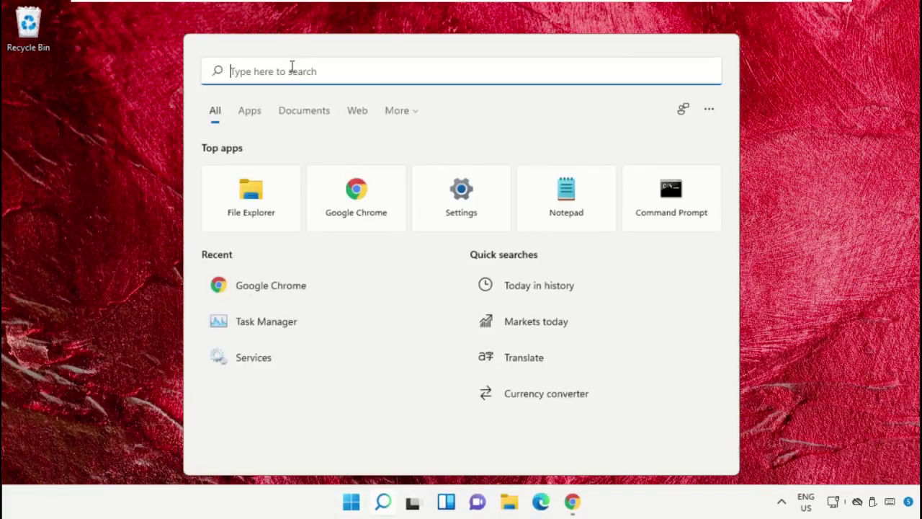
text(task manager)
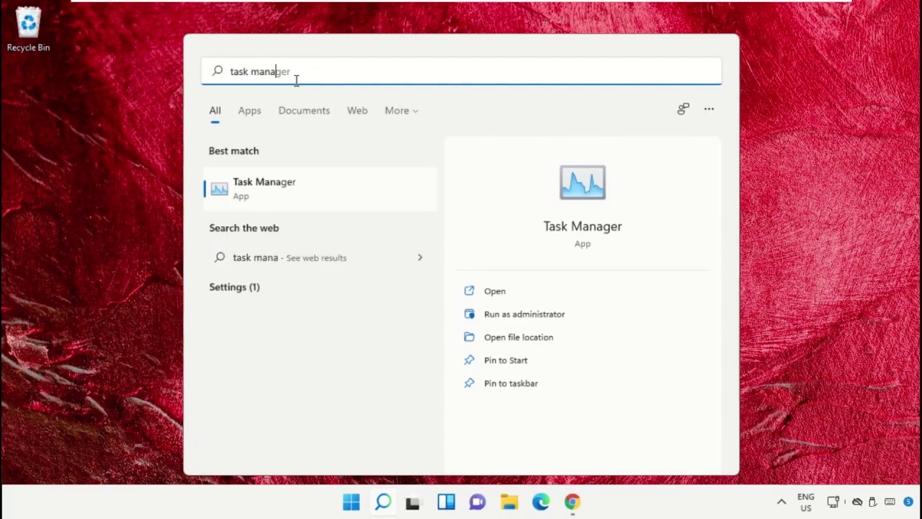
right_click(260, 193)
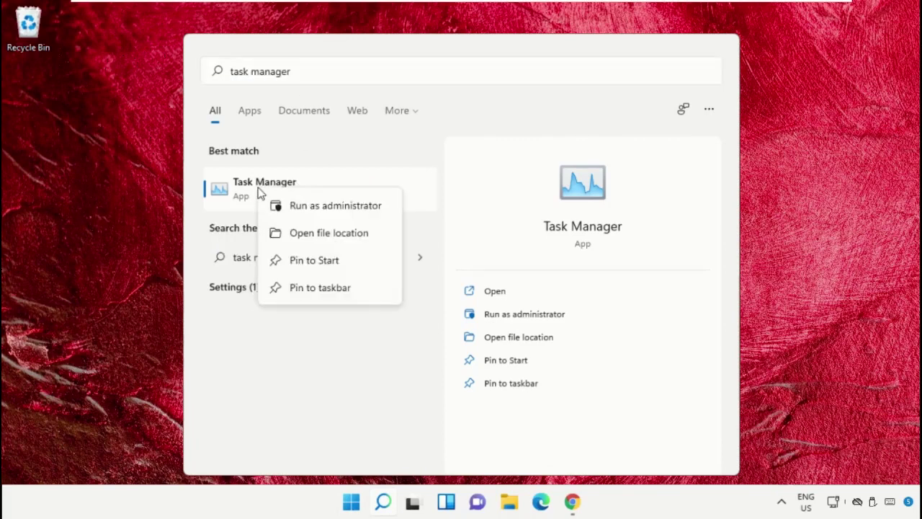
click(321, 206)
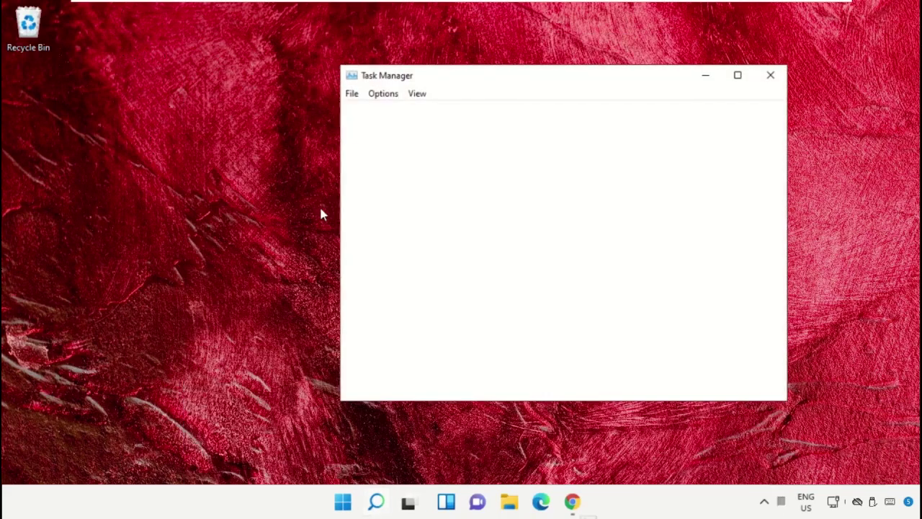
drag(470, 76, 209, 139)
Step: Start a new task from Task Manager and place the task creation dialog beside its window
click(90, 155)
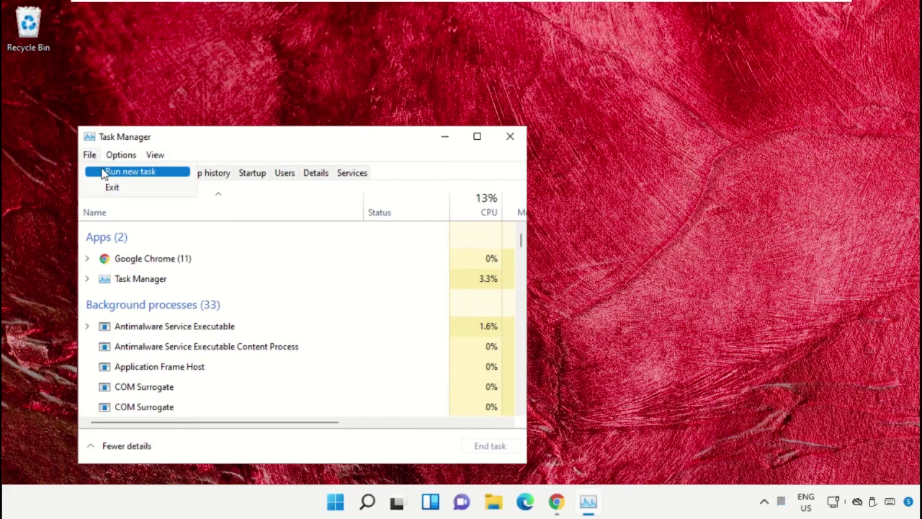
click(103, 173)
drag(191, 174, 643, 140)
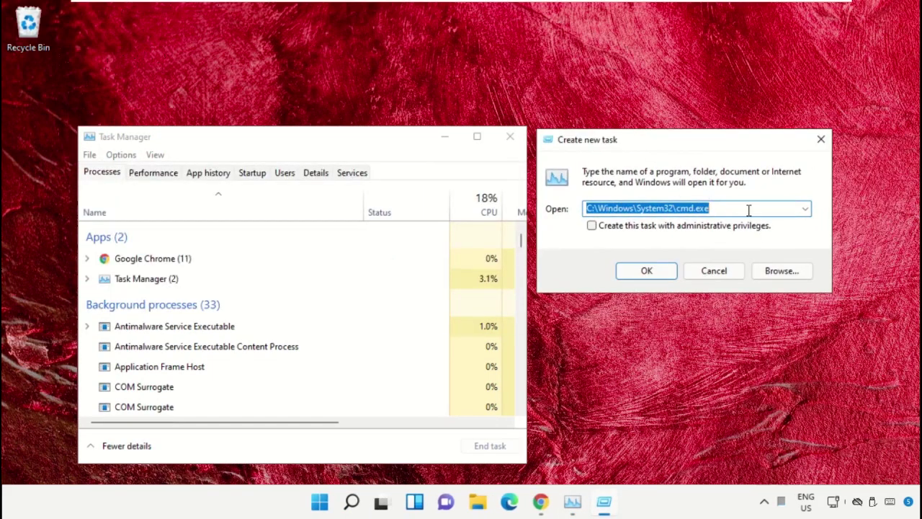
Step: Browse for the task's program in the Windows\System32 folder on Local Disk (C:)
click(772, 276)
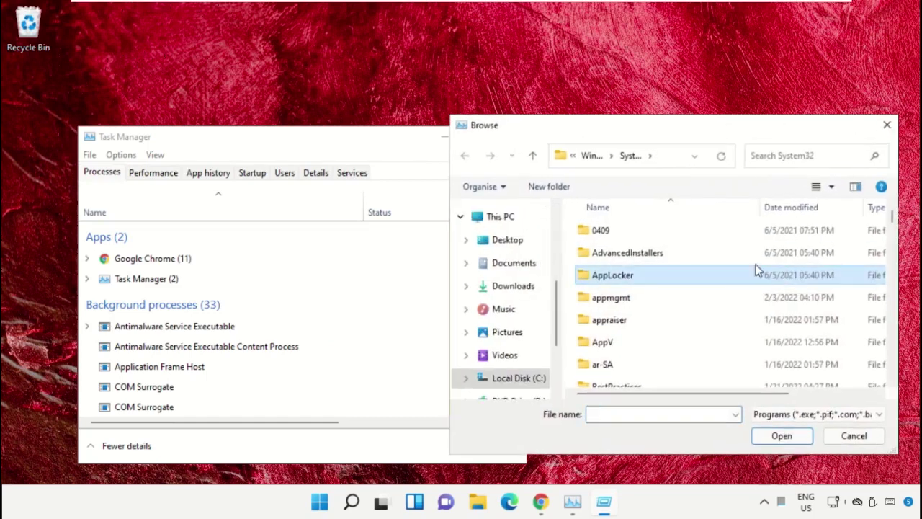
click(479, 216)
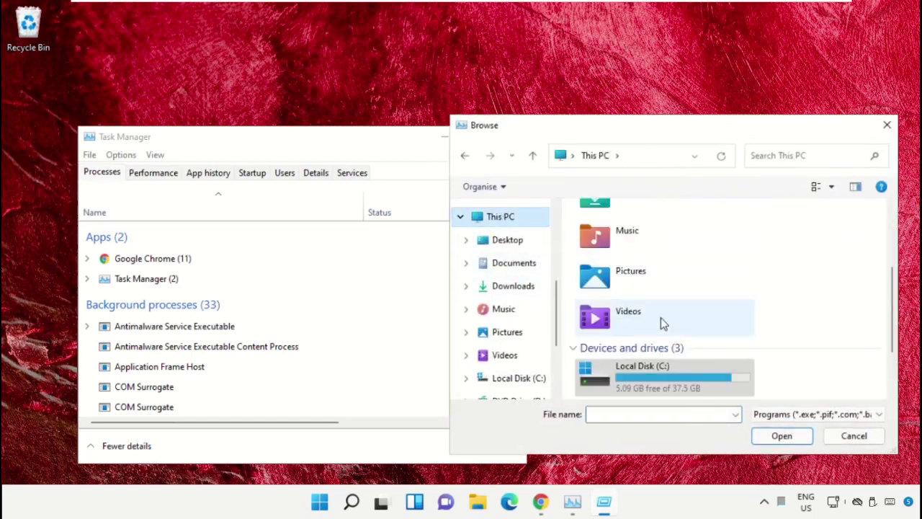
click(668, 375)
double_click(670, 376)
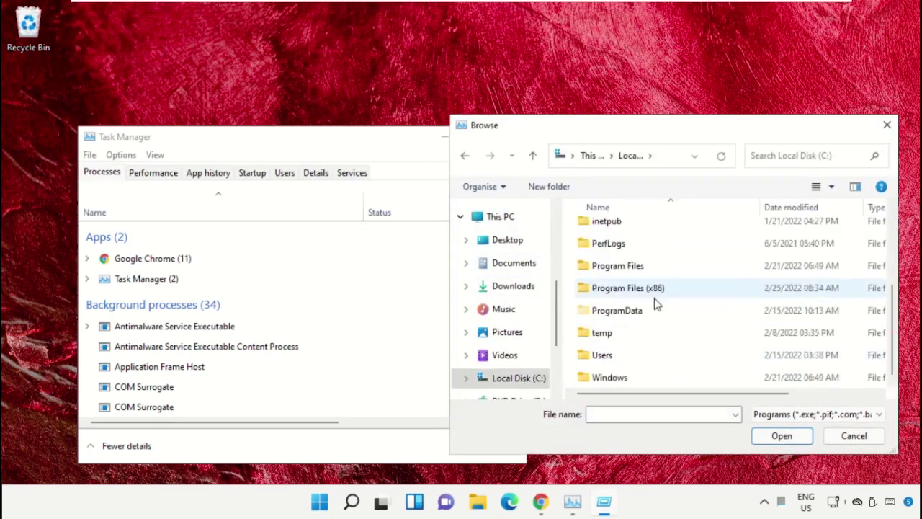
double_click(623, 378)
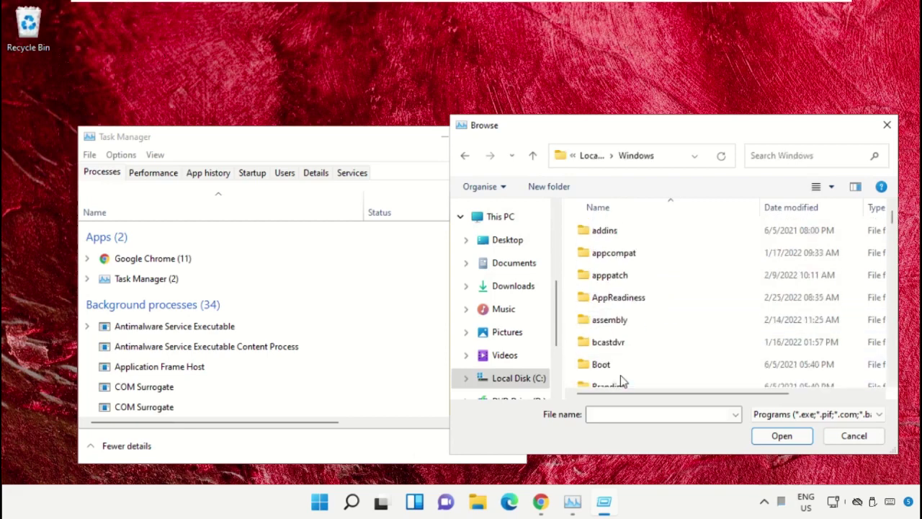
text(sys)
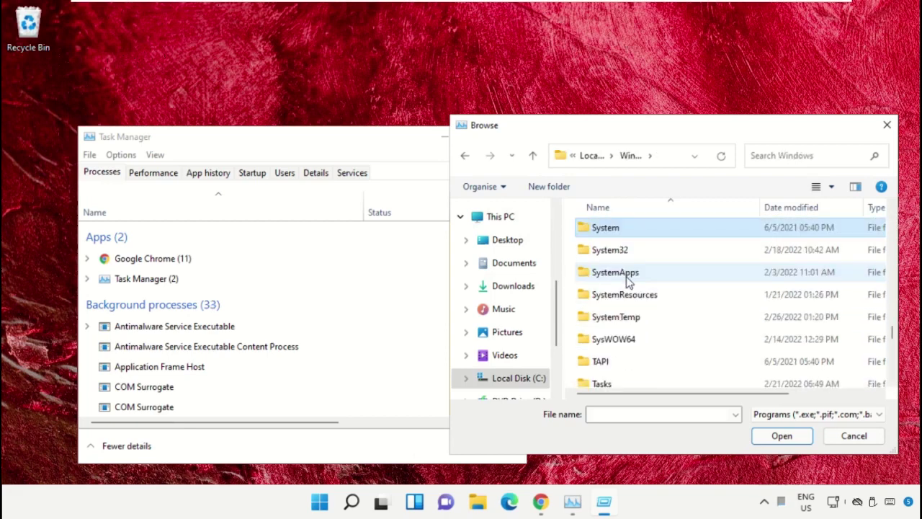
double_click(614, 257)
click(623, 262)
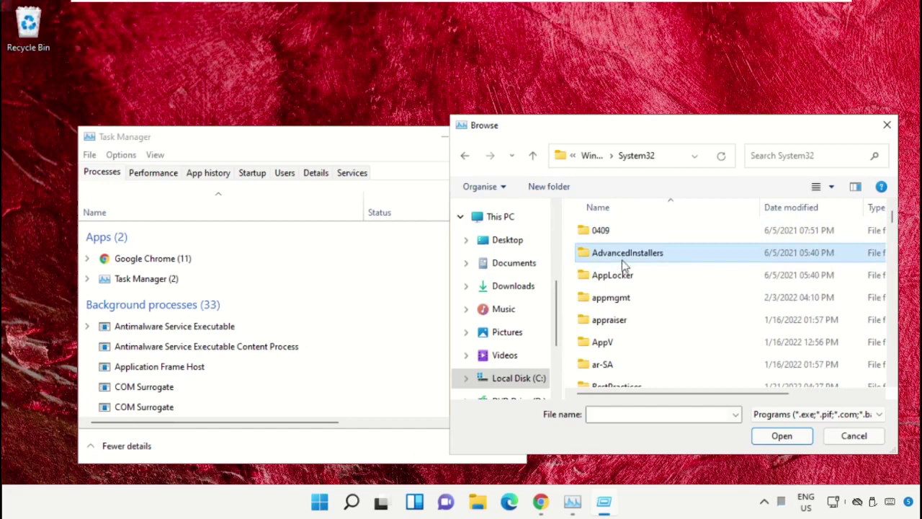
Step: Choose cmd.exe from the System32 folder and create the task with administrative privileges
scroll(624, 265, down, 4)
click(634, 289)
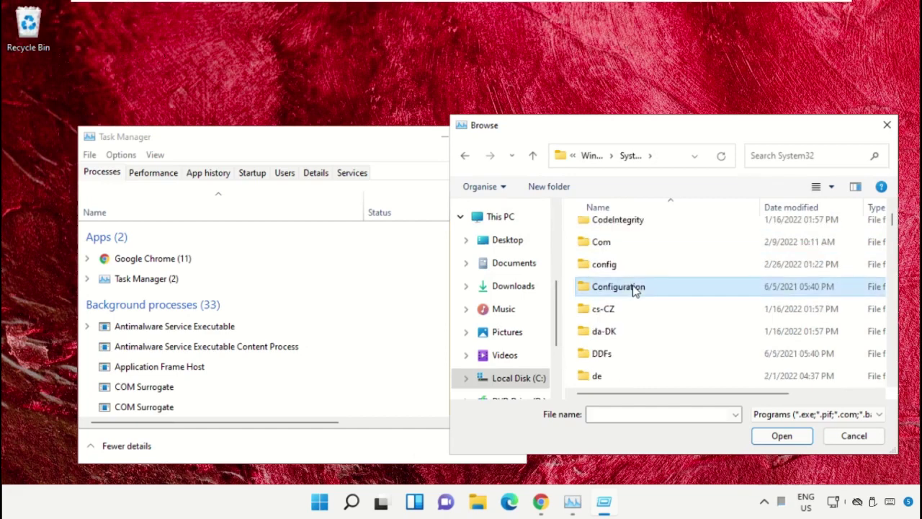
key(Down)
key(Down)
key(Down)
key(Down)
key(Down)
key(Down)
key(Down)
key(Down)
key(Down)
key(Down)
key(Down)
key(Down)
key(Down)
key(Down)
key(Down)
key(Down)
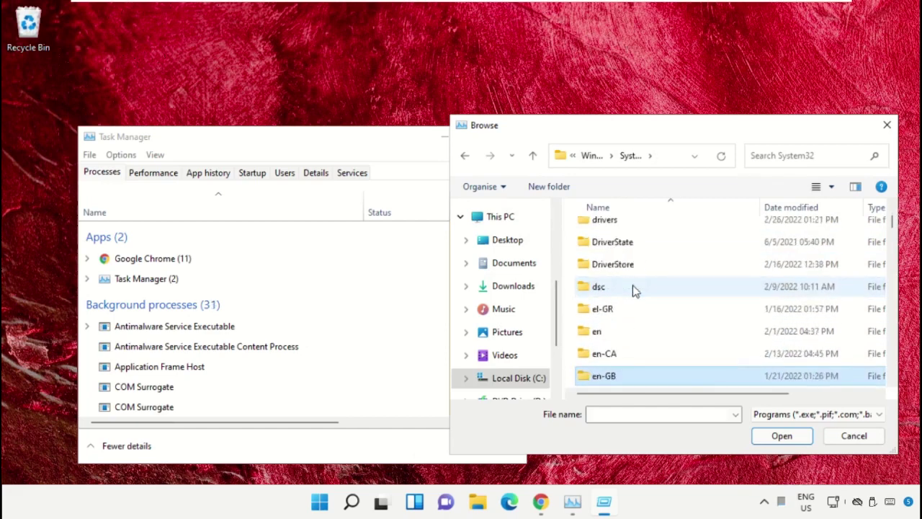
key(Down)
key(Down)
key(Down)
key(Down)
key(Down)
key(Down)
key(Down)
key(Down)
key(Down)
key(Down)
key(Down)
key(Down)
key(Down)
key(Down)
key(Down)
key(Down)
key(Down)
key(Down)
key(Down)
key(Down)
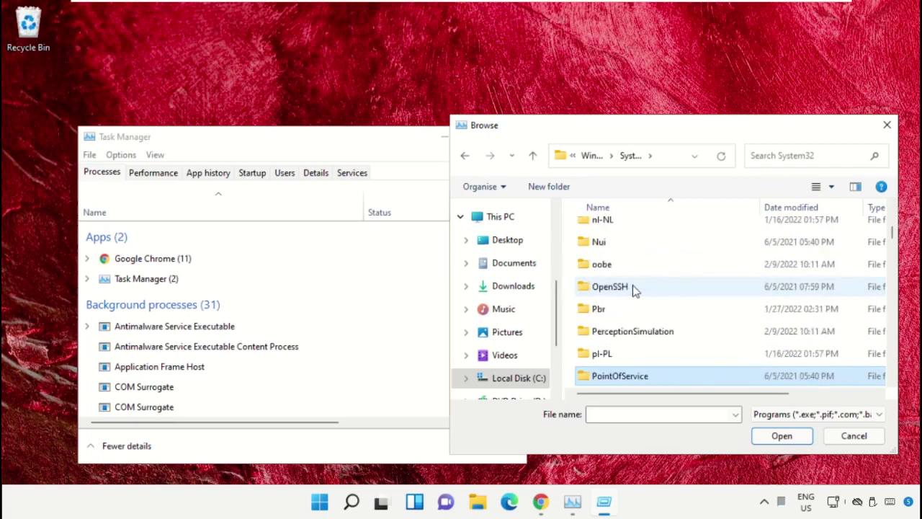
key(Down)
key(Down)
key(Down)
key(Down)
key(Down)
key(Down)
key(Down)
key(Down)
key(Down)
key(Down)
key(Down)
key(Down)
key(Down)
key(Down)
key(Down)
key(Down)
key(Down)
key(Down)
key(Down)
key(Down)
text(cmd)
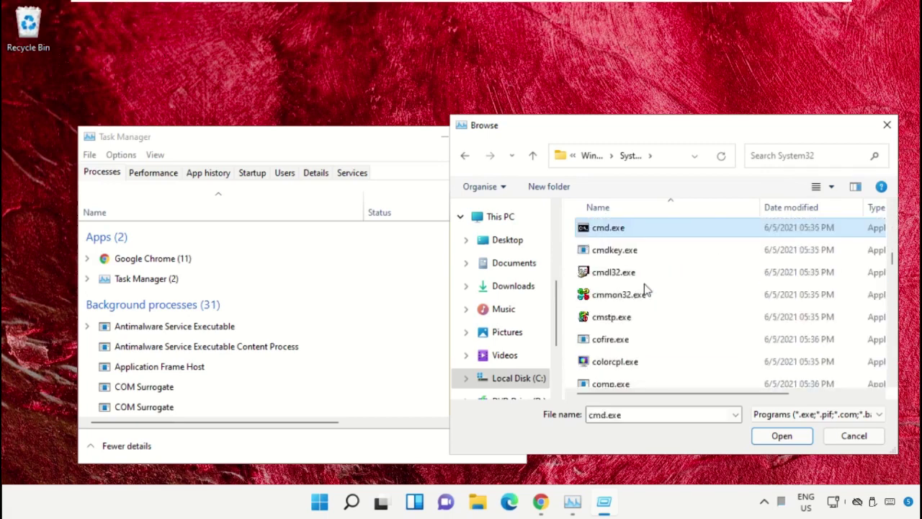
click(766, 437)
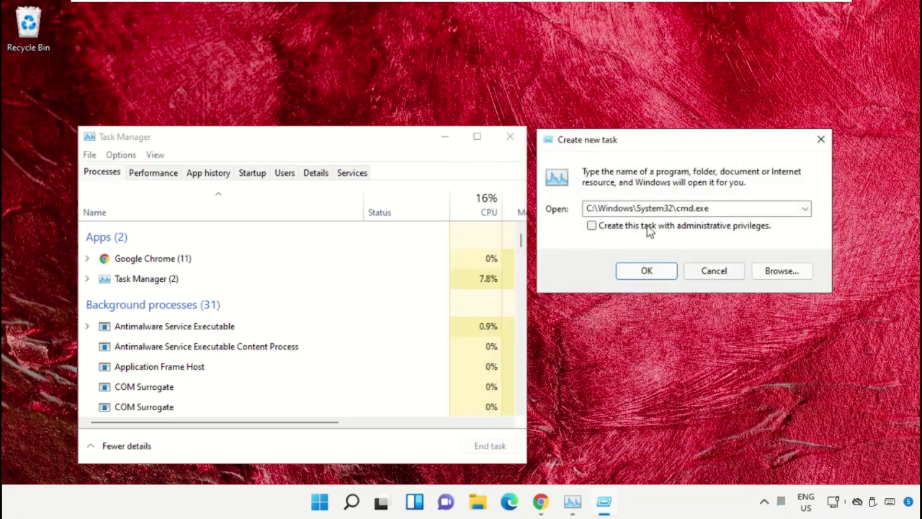
click(592, 226)
click(659, 274)
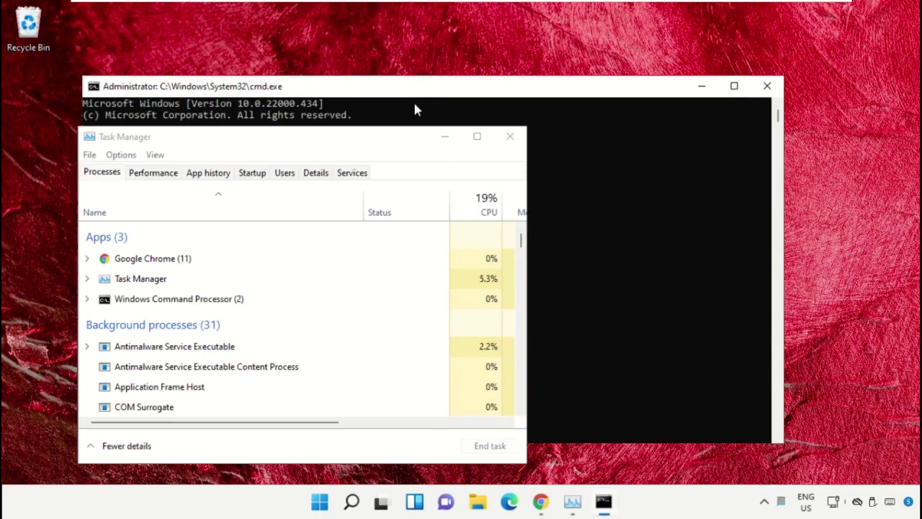
Step: Minimize Task Manager, shrink the Command Prompt window, and move it towards the middle of the desktop
click(452, 142)
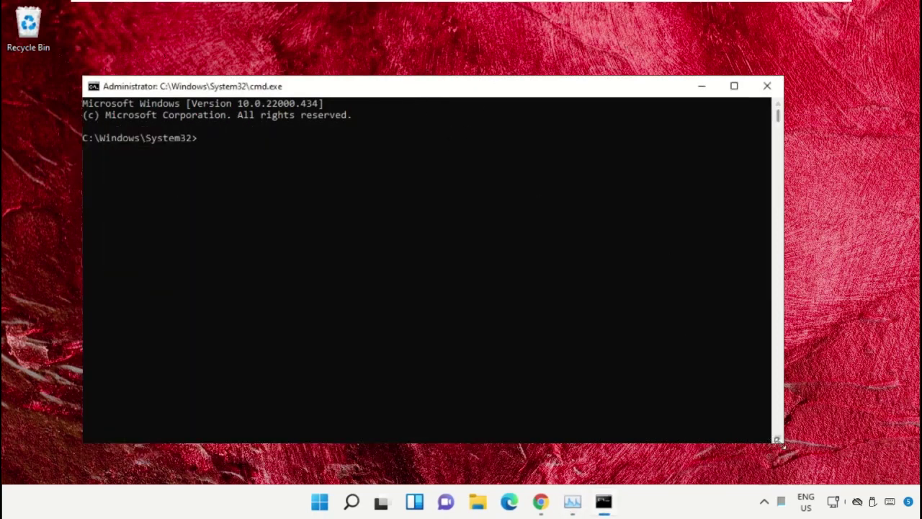
drag(774, 448, 629, 361)
drag(360, 96, 455, 194)
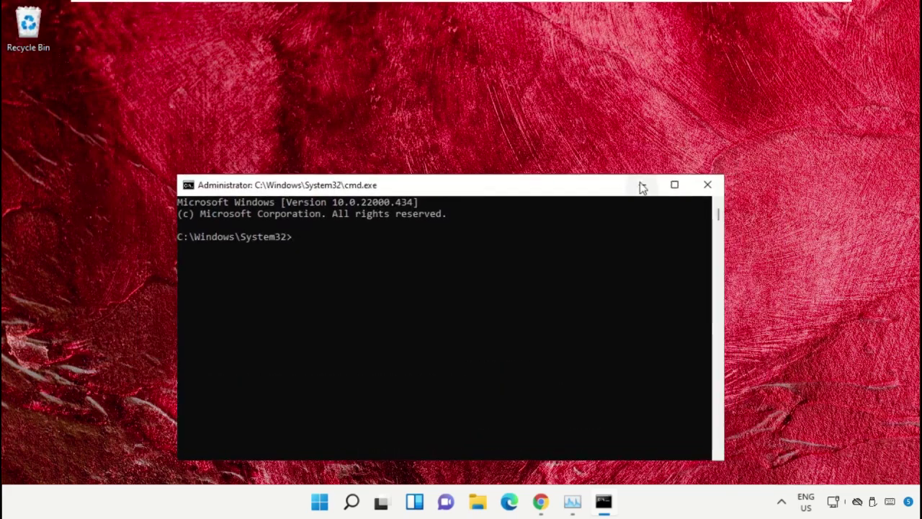
Step: Switch to Chrome and search Google for "hows.tech windows commands"
click(542, 504)
click(312, 266)
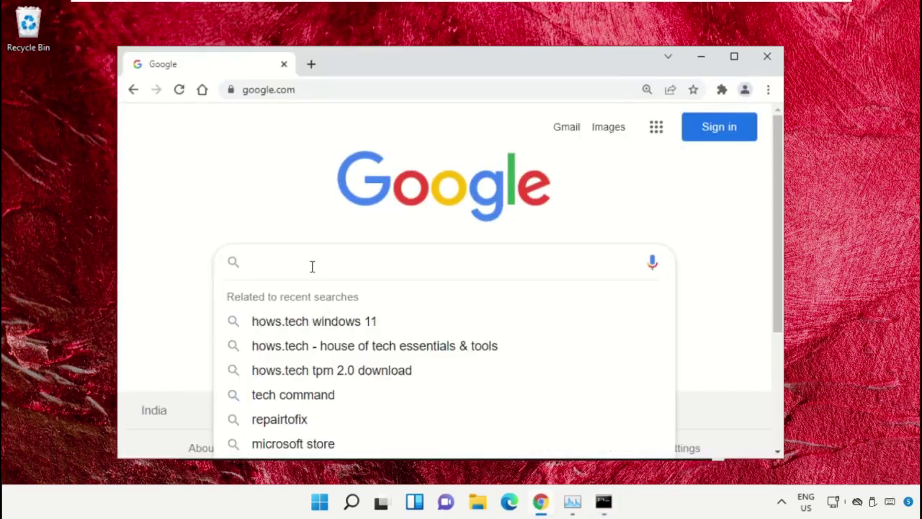
text(hows)
key(Down)
key(Return)
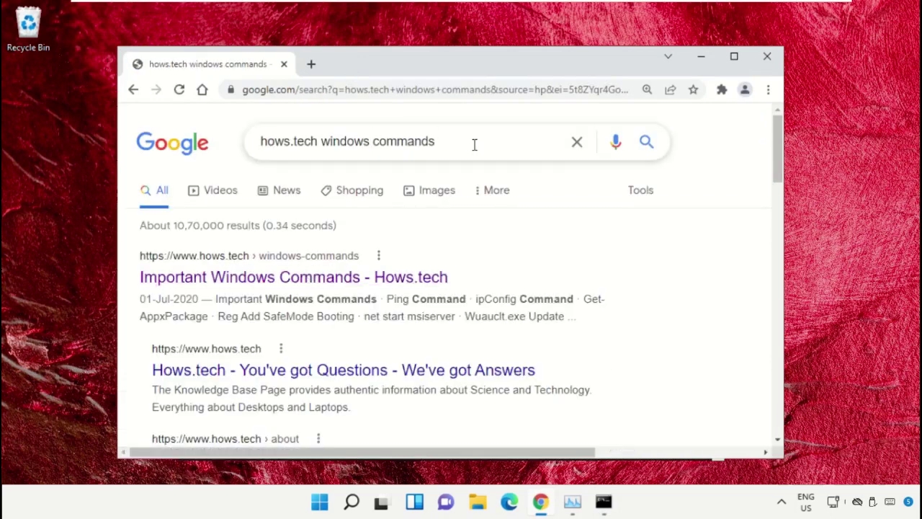
Step: Open the "Important Windows Commands" result on Hows.tech and find the sfc commands numbered 11 to 13
click(344, 282)
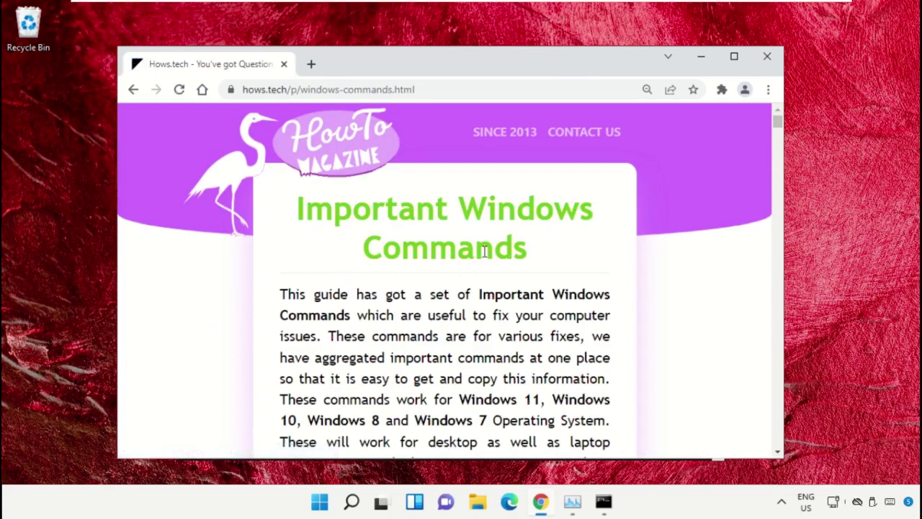
scroll(576, 259, down, 12)
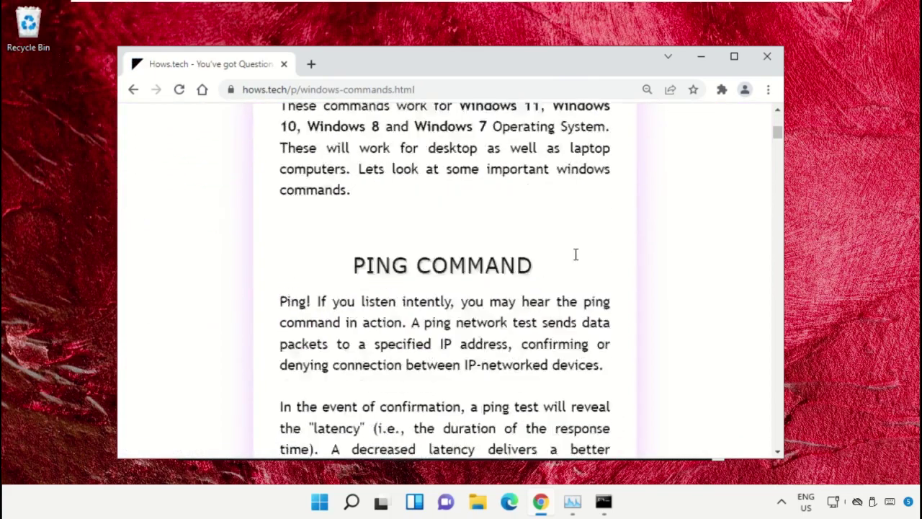
scroll(576, 260, down, 12)
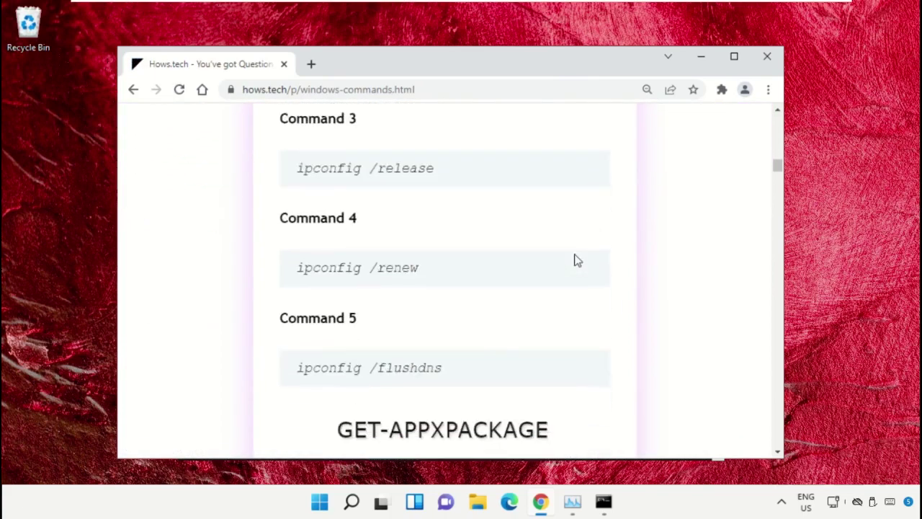
scroll(576, 259, down, 12)
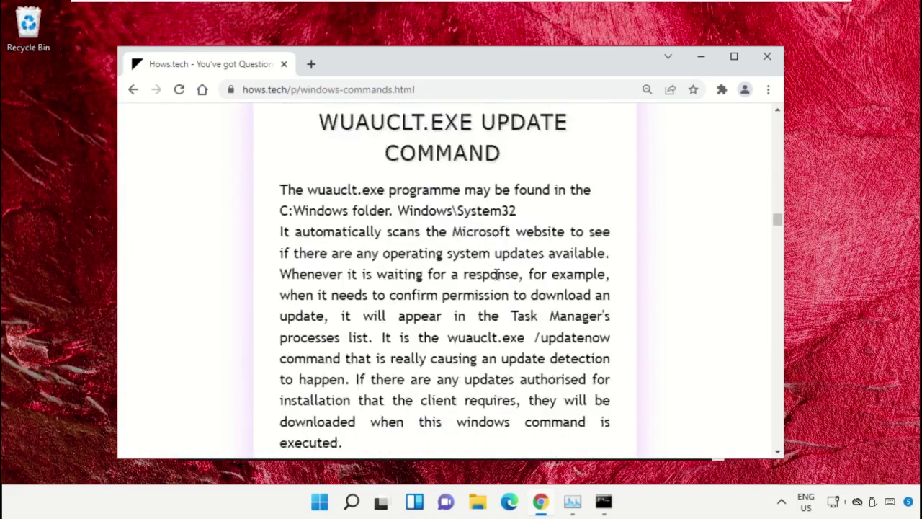
scroll(475, 274, down, 5)
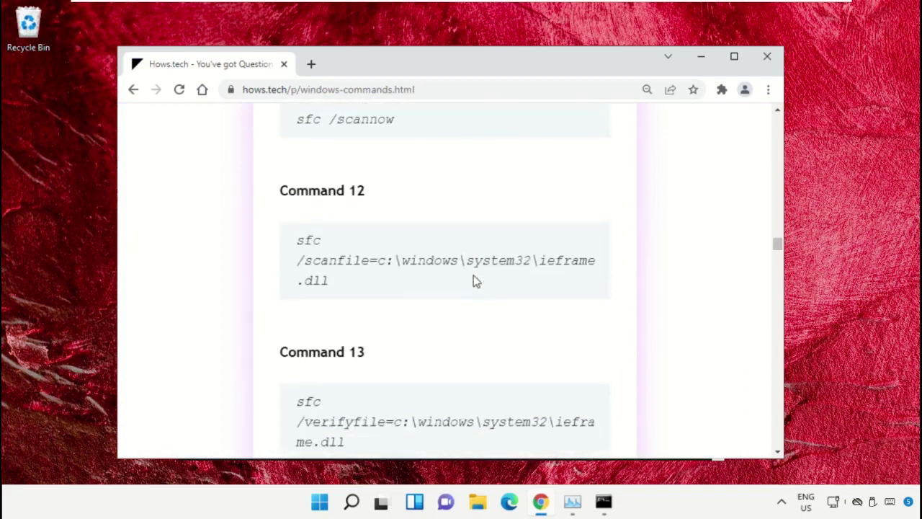
scroll(475, 281, down, 1)
scroll(475, 281, up, 2)
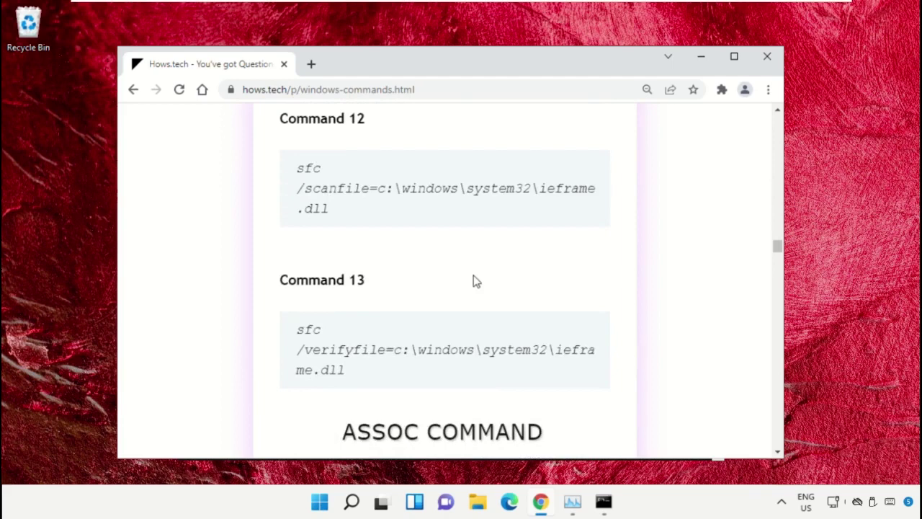
scroll(475, 281, up, 1)
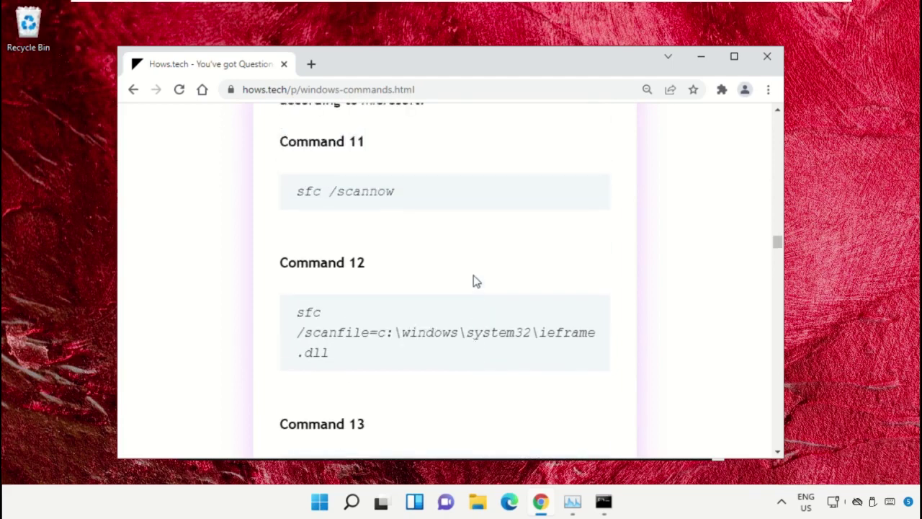
Step: Arrange the Command Prompt and Chrome windows side by side, leaving the sfc commands on the web page readable
click(604, 504)
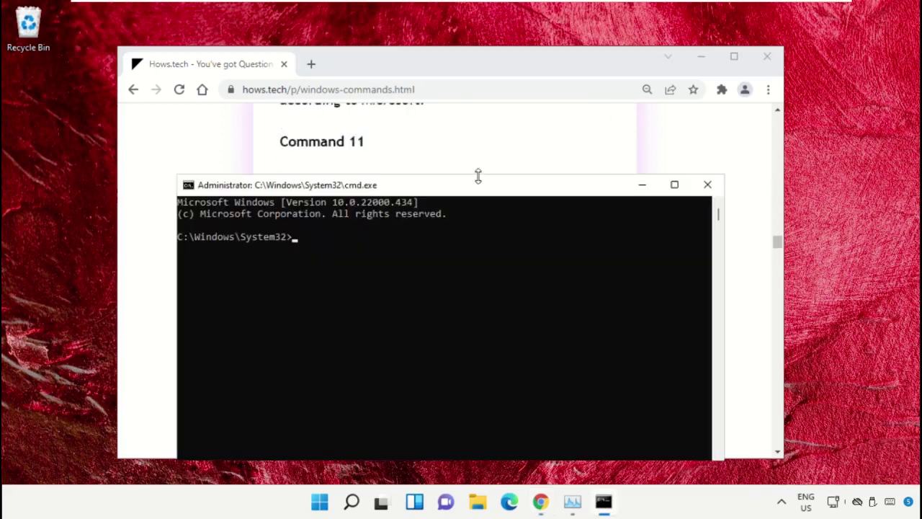
drag(473, 189, 589, 208)
drag(458, 57, 393, 77)
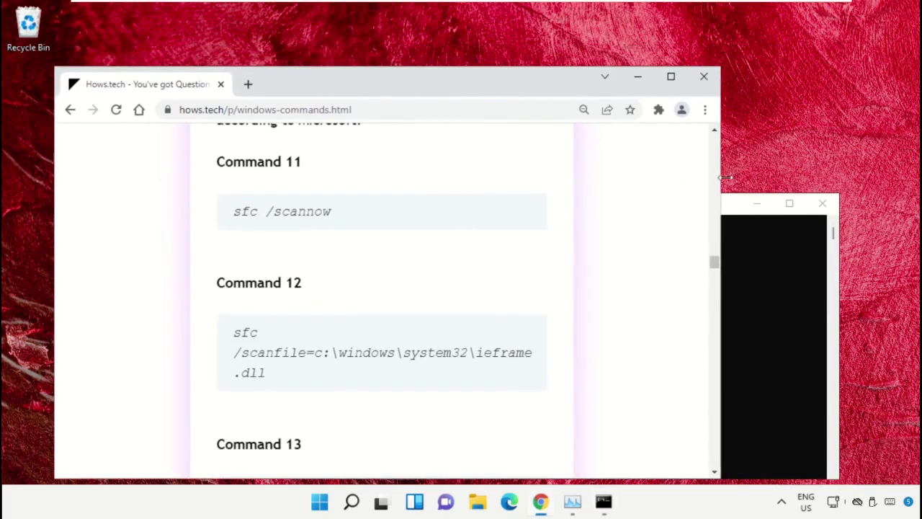
click(729, 211)
drag(600, 208, 704, 137)
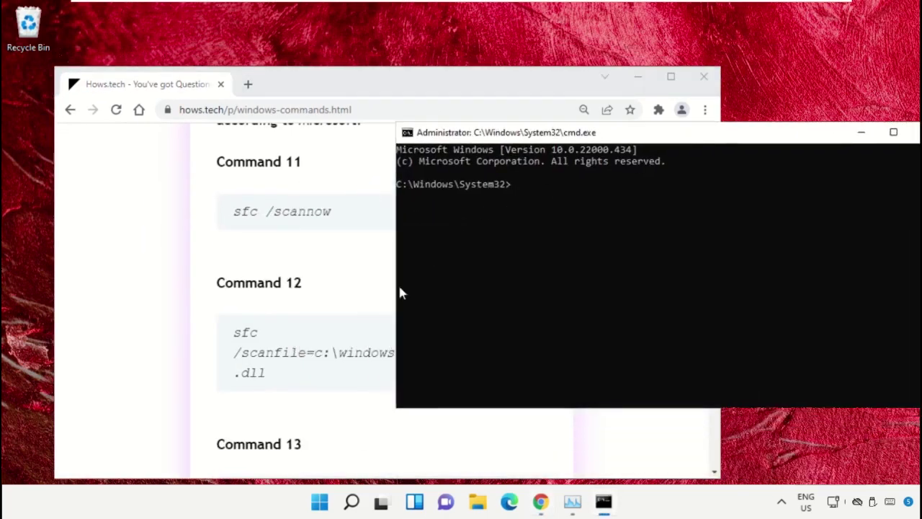
Step: Copy Command 12, sfc /scanfile=c:\windows\system32\ieframe.dll, from the Hows.tech page
triple_click(265, 362)
click(320, 353)
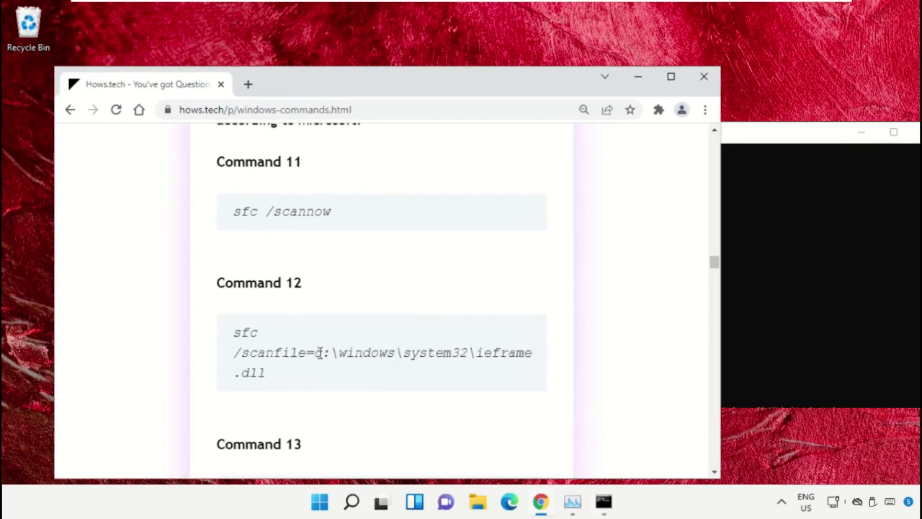
triple_click(301, 360)
right_click(298, 355)
click(372, 249)
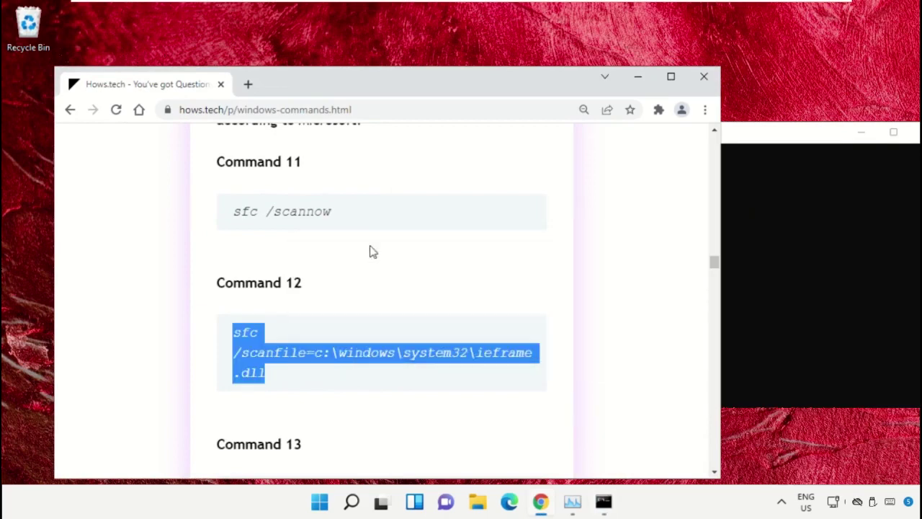
Step: Paste sfc /scanfile=c:\windows\system32\ieframe.dll into the elevated Command Prompt and run it
click(767, 185)
drag(743, 137, 704, 137)
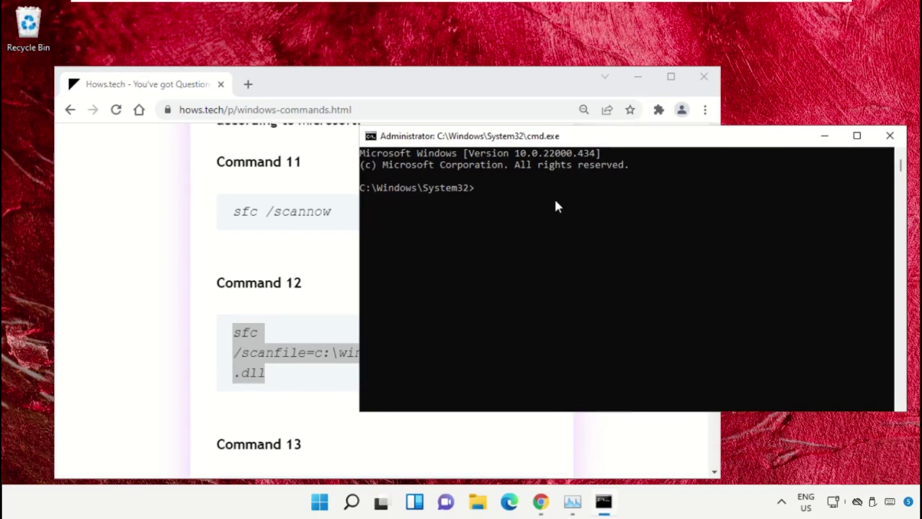
right_click(582, 207)
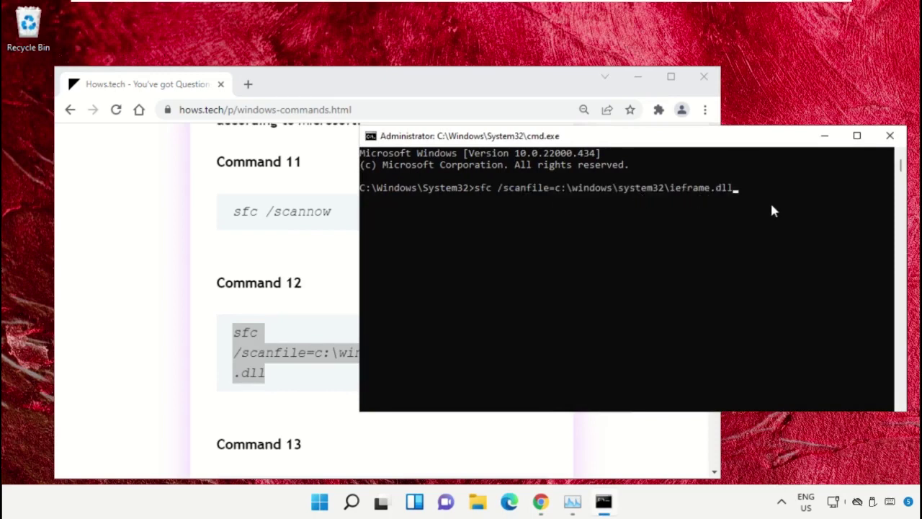
key(Return)
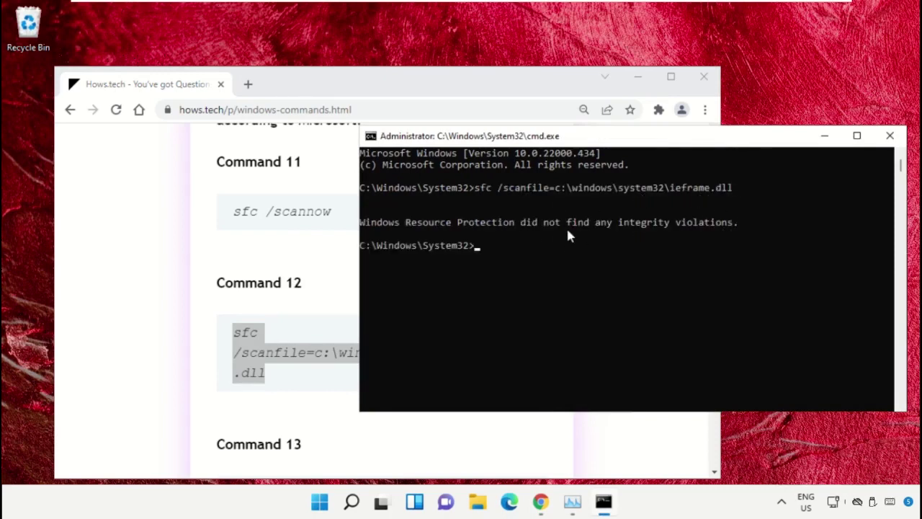
Step: Switch to Chrome and copy Command 13, sfc /verifyfile=c:\windows\system32\ieframe.dll, from the Hows.tech page
click(298, 247)
scroll(328, 281, down, 3)
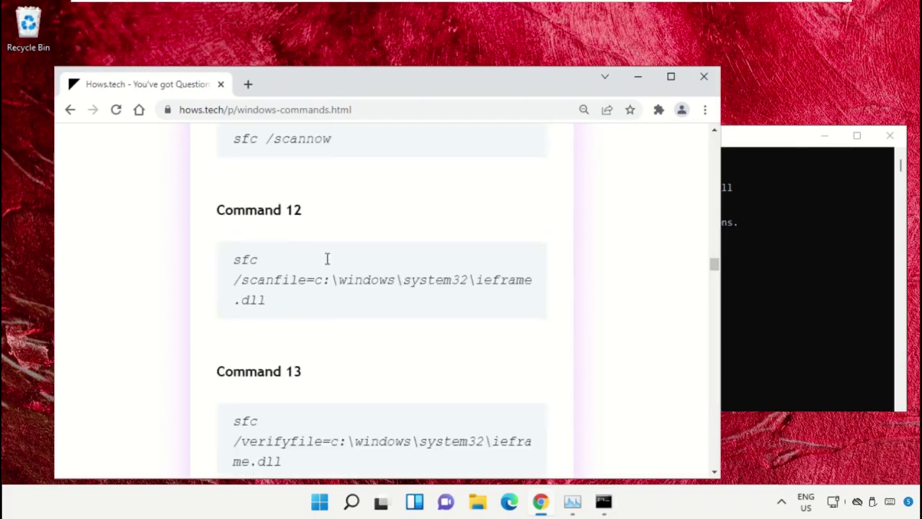
triple_click(312, 295)
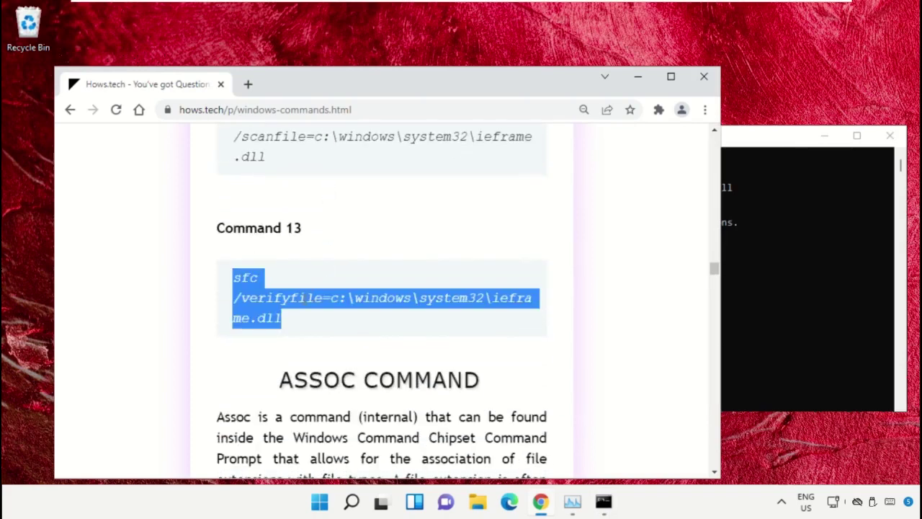
right_click(304, 301)
click(365, 314)
Step: Switch to the Command Prompt and run the copied sfc /verifyfile=c:\windows\system32\ieframe.dll command
click(841, 266)
right_click(656, 302)
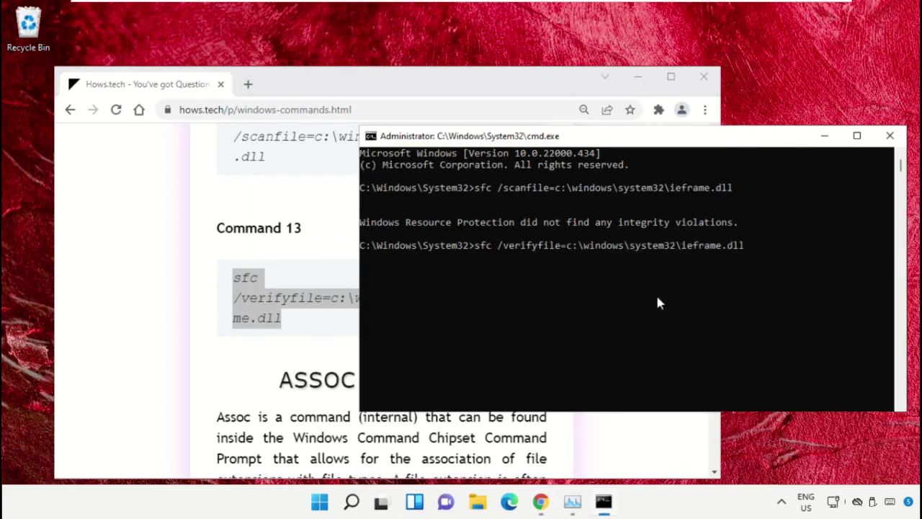
key(Return)
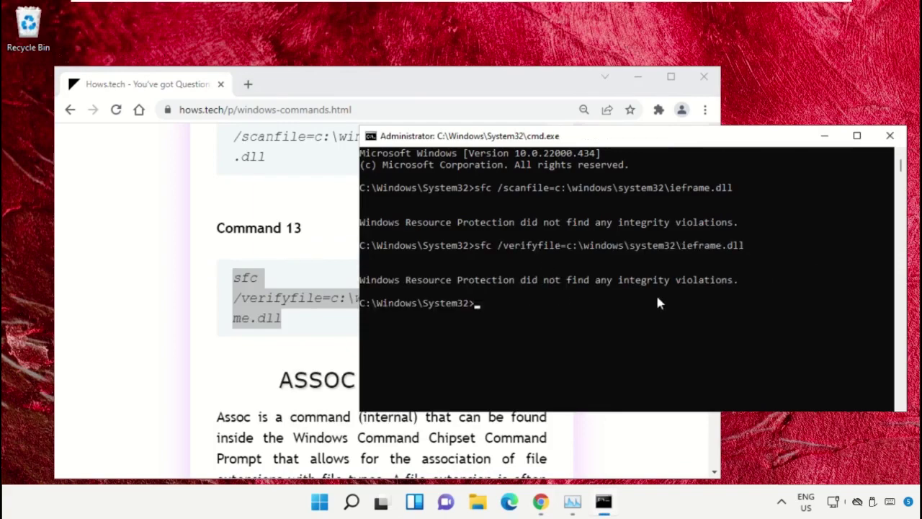
Step: Minimize the Chrome window and close the Command Prompt with the exit command
click(637, 81)
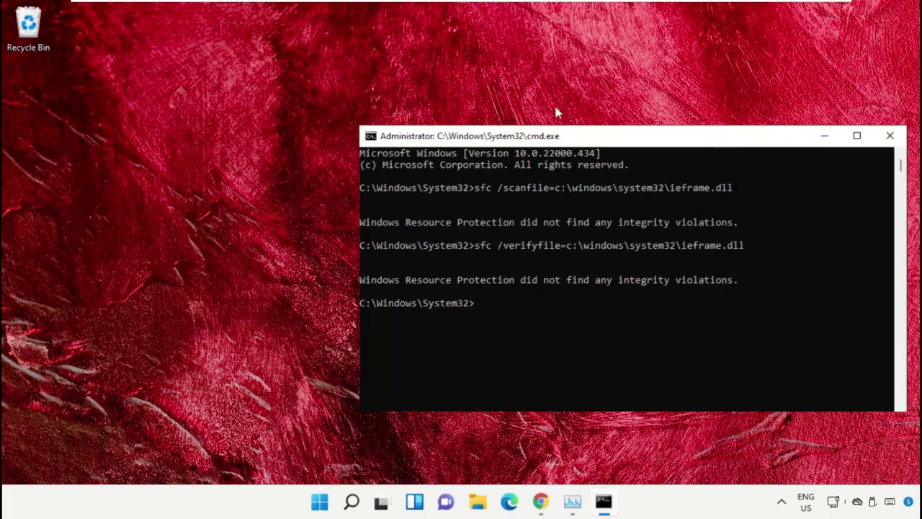
text(exit)
key(Return)
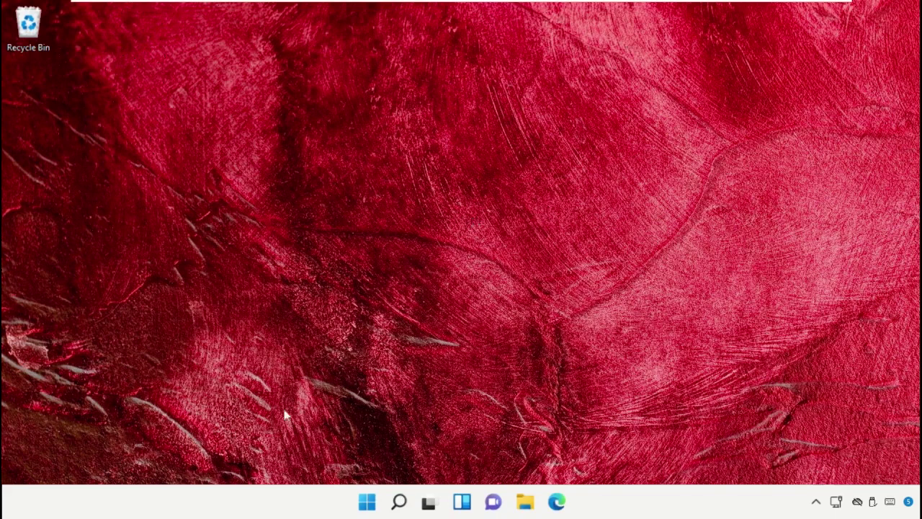
Step: Search Windows for Settings, open its System > Clipboard page, and switch Clipboard history off and back on
click(400, 502)
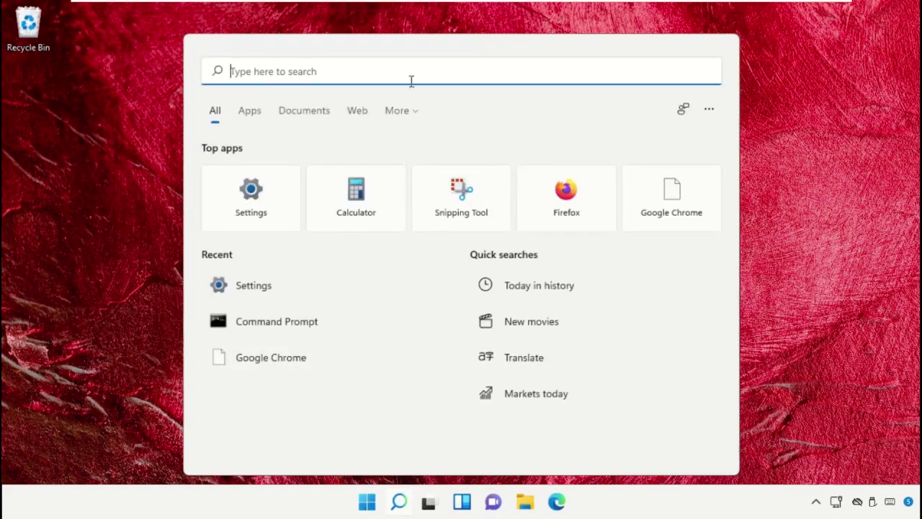
text(settings)
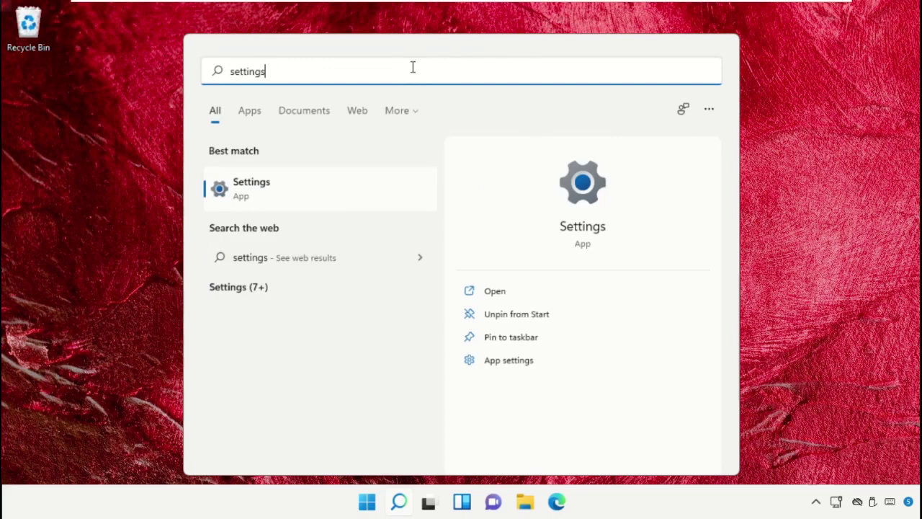
click(342, 192)
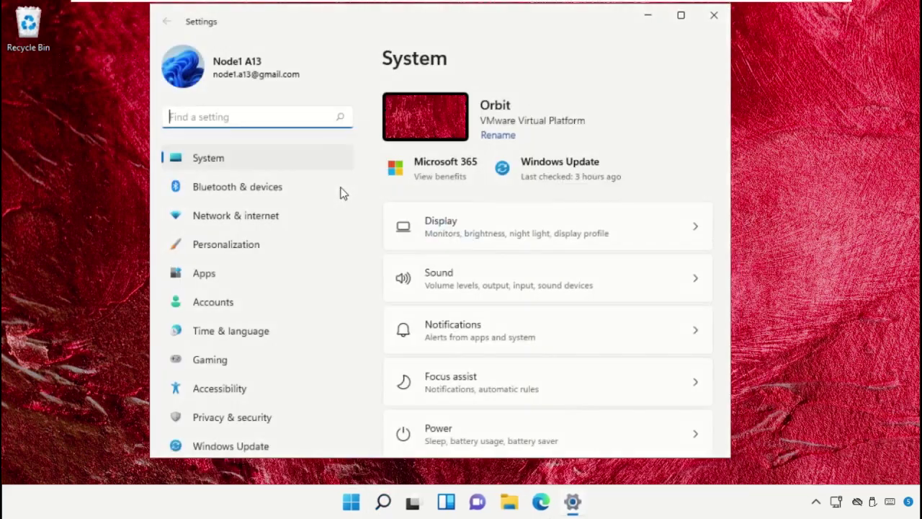
scroll(604, 314, down, 7)
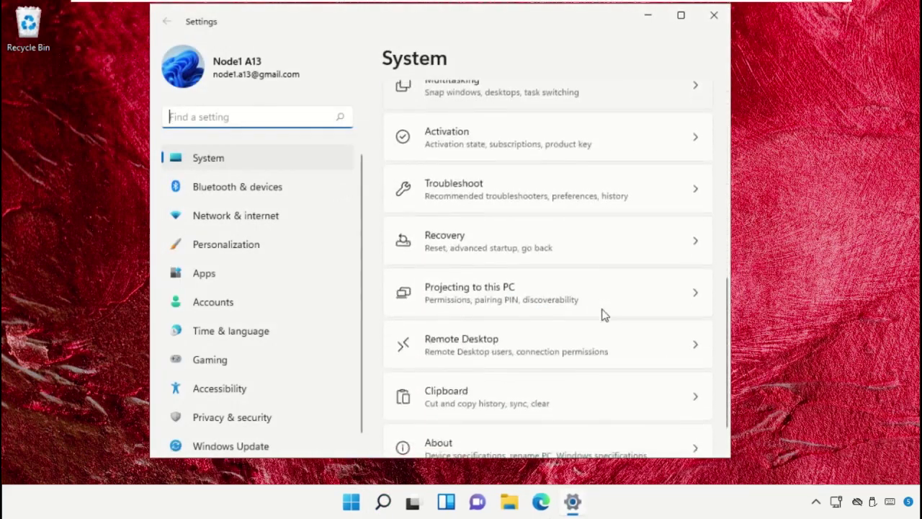
click(606, 358)
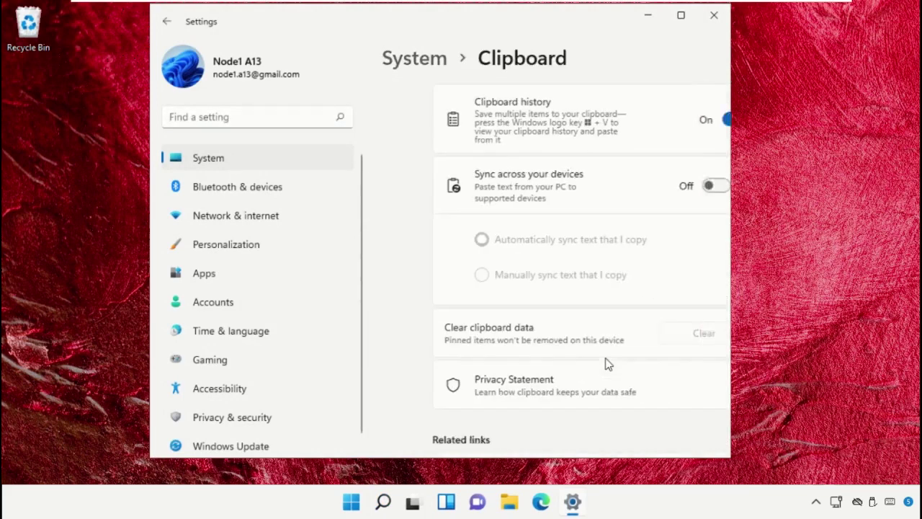
click(688, 120)
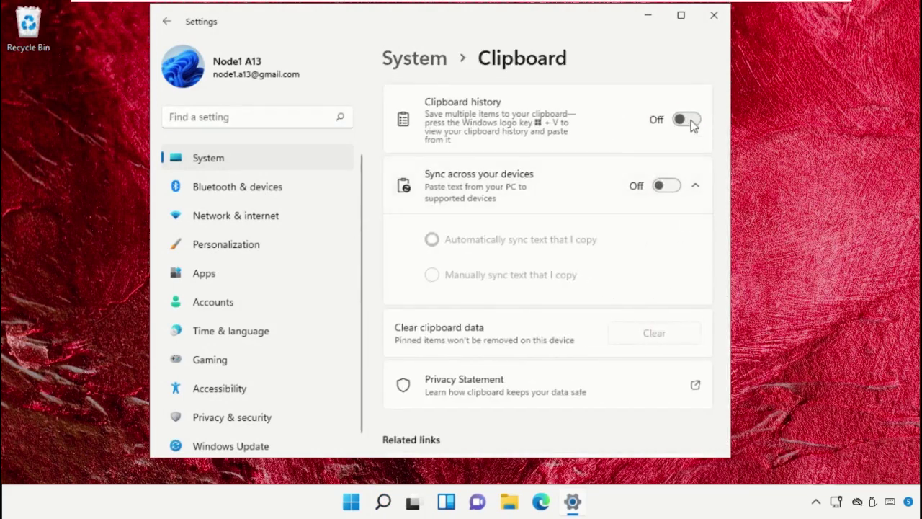
click(688, 121)
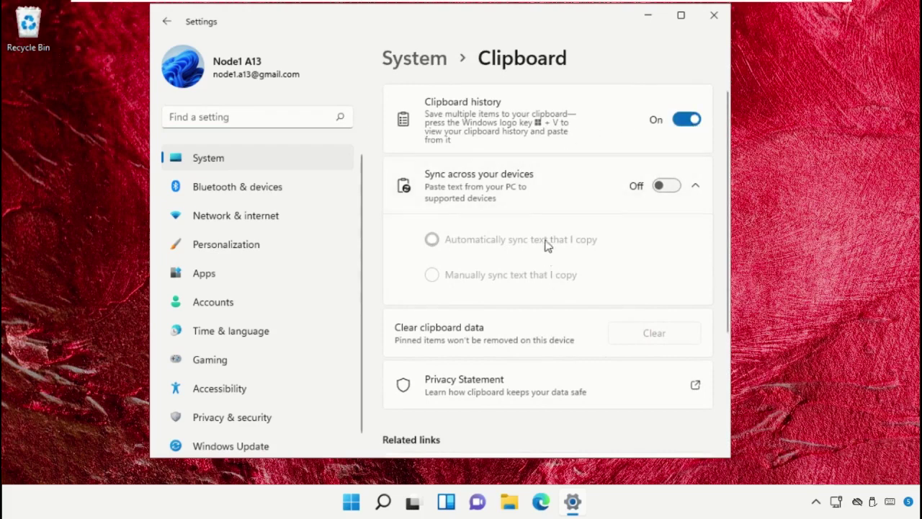
Step: Turn on Sync across your devices with "Automatically sync text that I copy", and close Settings
click(668, 187)
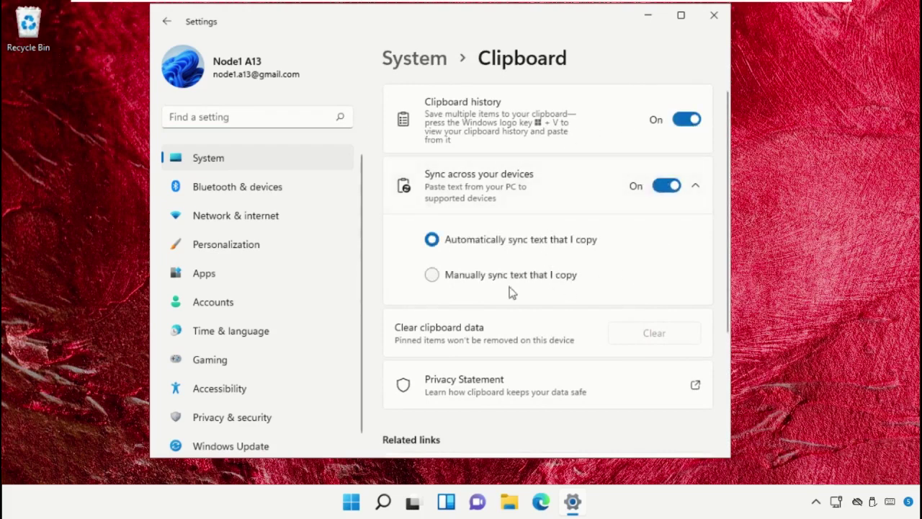
click(477, 273)
click(469, 245)
click(700, 23)
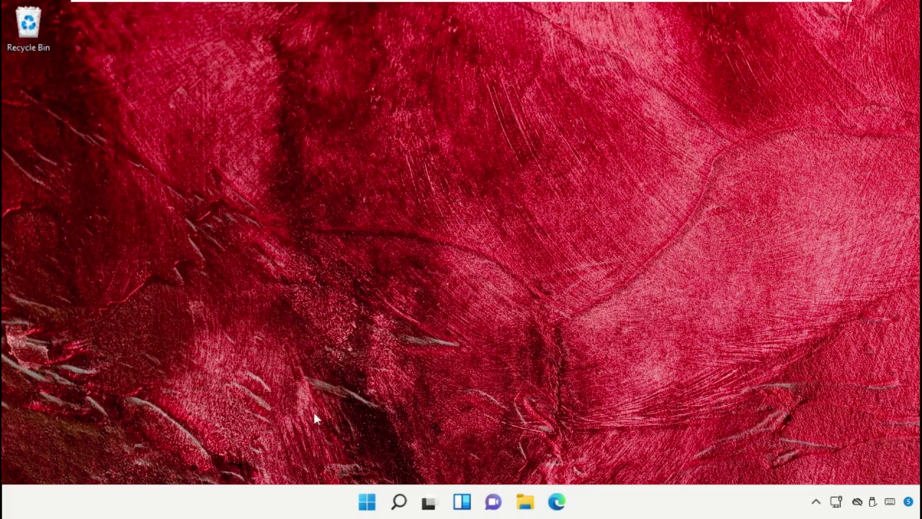
Step: Search Windows for "Group Policy", open the Local Group Policy Editor, and widen its console tree to show full folder names
click(398, 500)
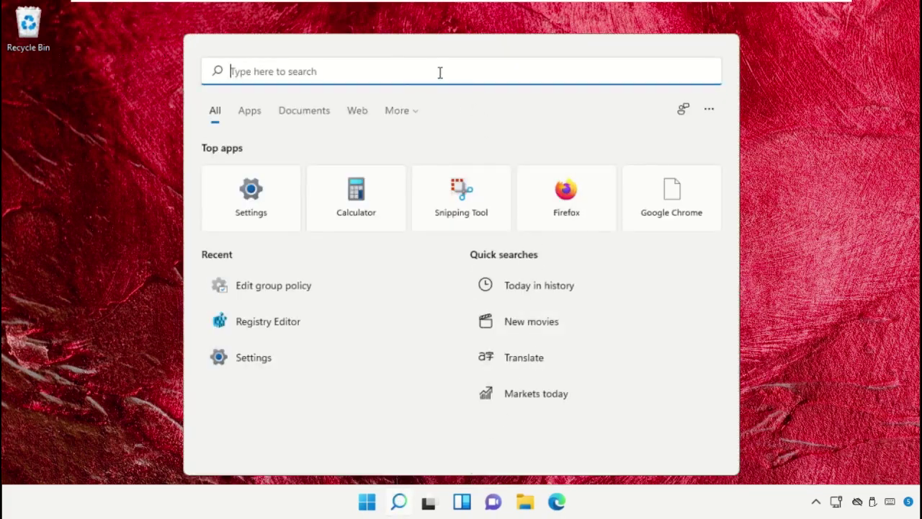
text(Group Policy)
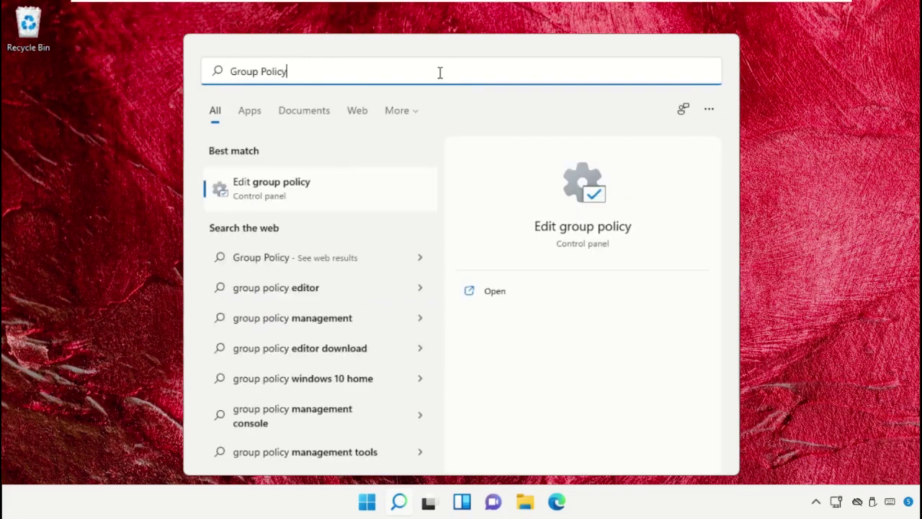
click(339, 183)
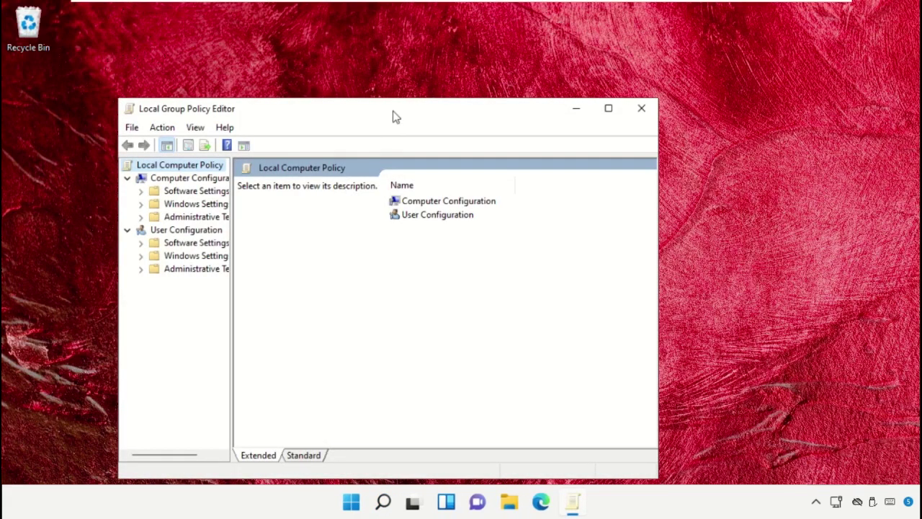
drag(394, 112, 450, 39)
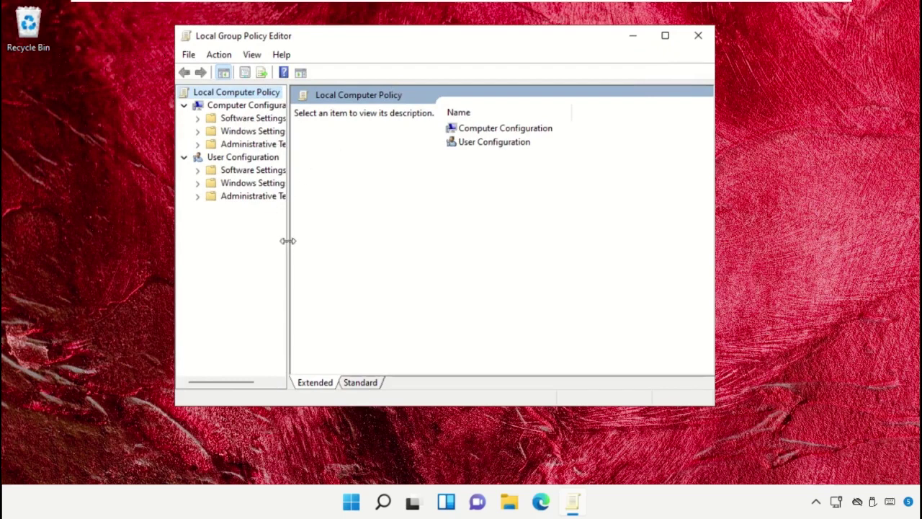
drag(288, 241, 359, 251)
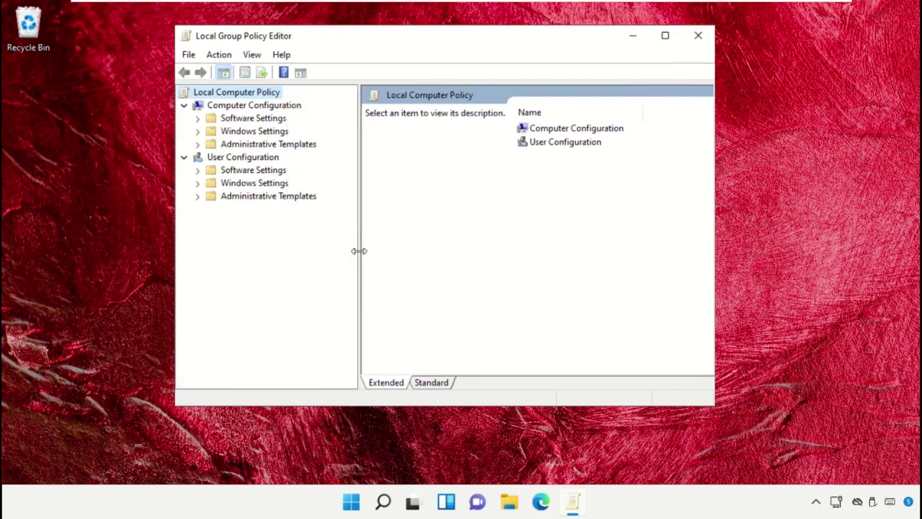
Step: Open Computer Configuration > Administrative Templates > System > OS Policies and show its settings in Standard view
click(431, 384)
click(248, 147)
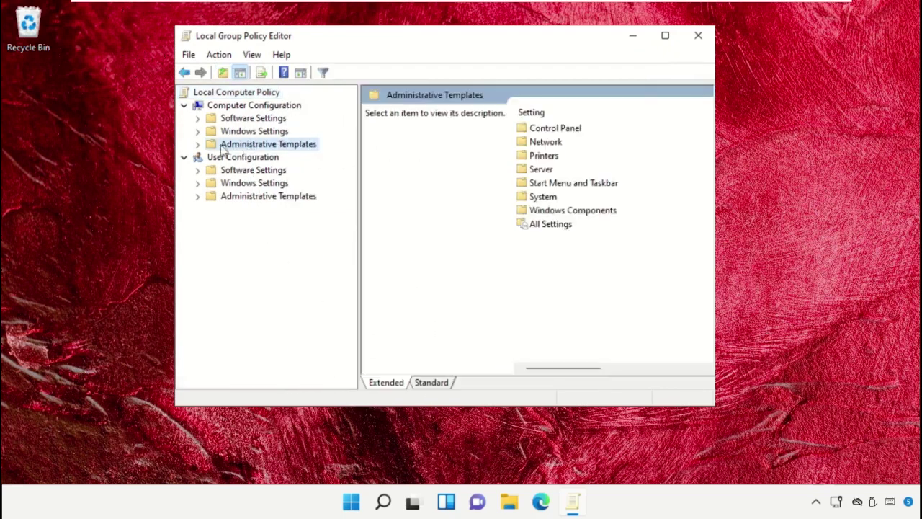
click(198, 144)
click(244, 223)
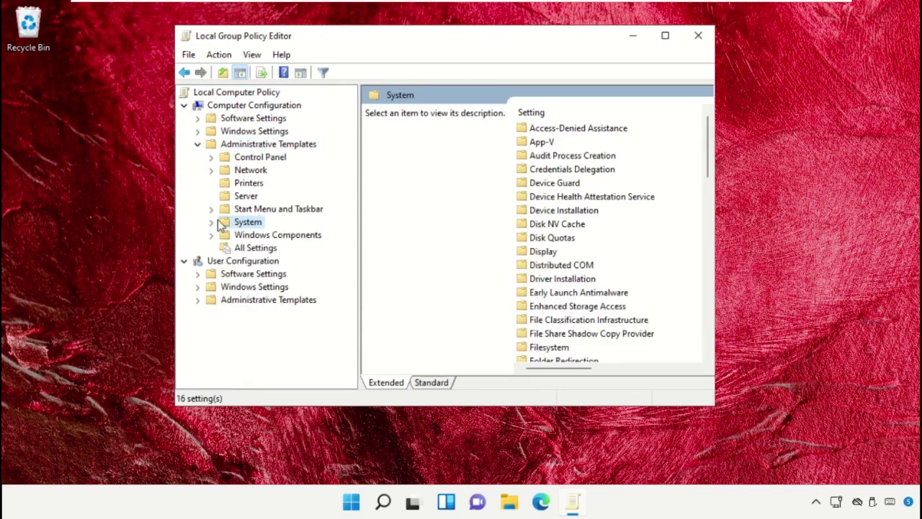
click(216, 223)
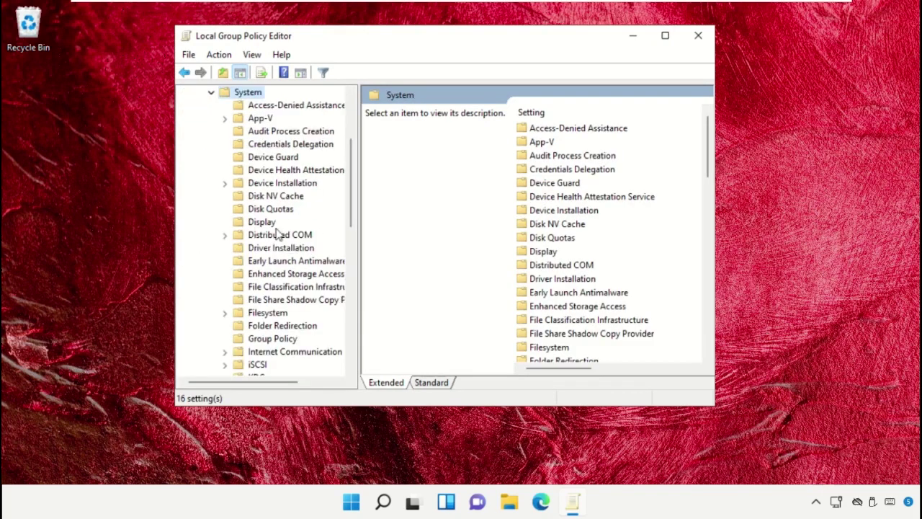
scroll(279, 235, down, 7)
scroll(279, 234, down, 1)
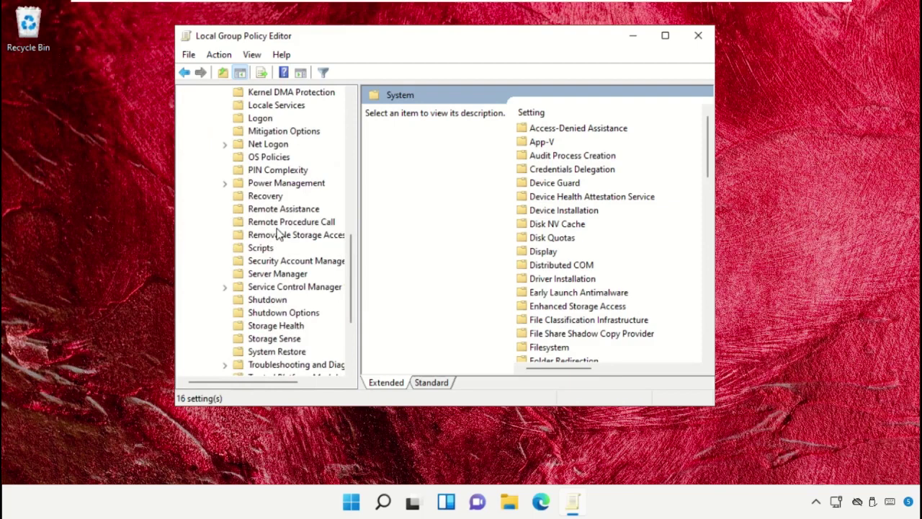
click(245, 166)
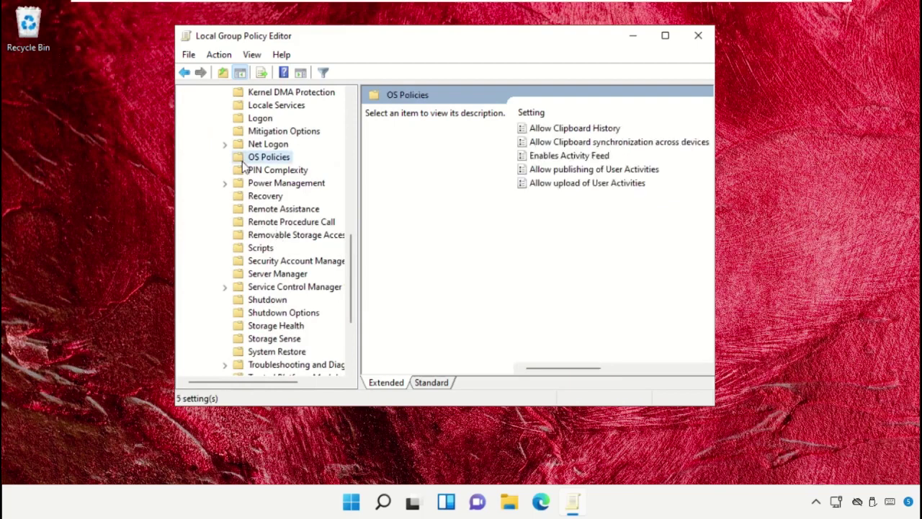
click(418, 384)
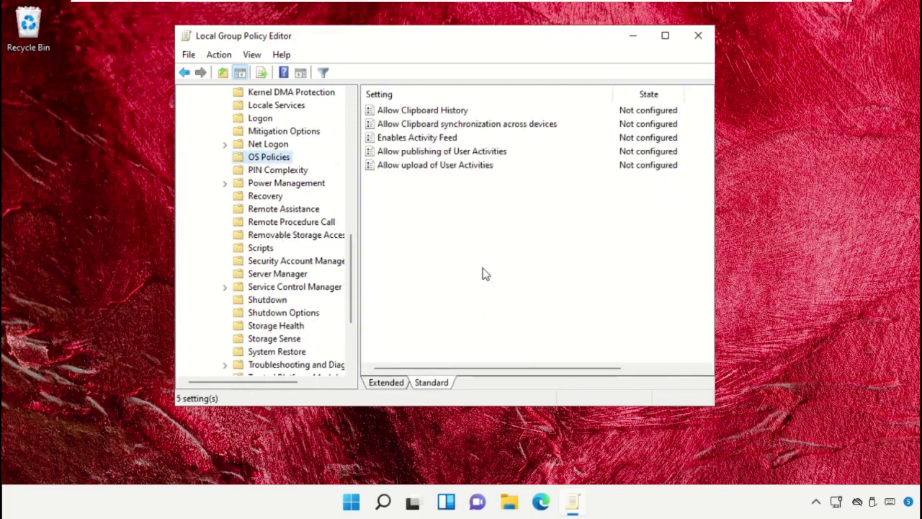
Step: Set the Allow Clipboard History policy to Enabled and apply the change
click(456, 109)
right_click(456, 111)
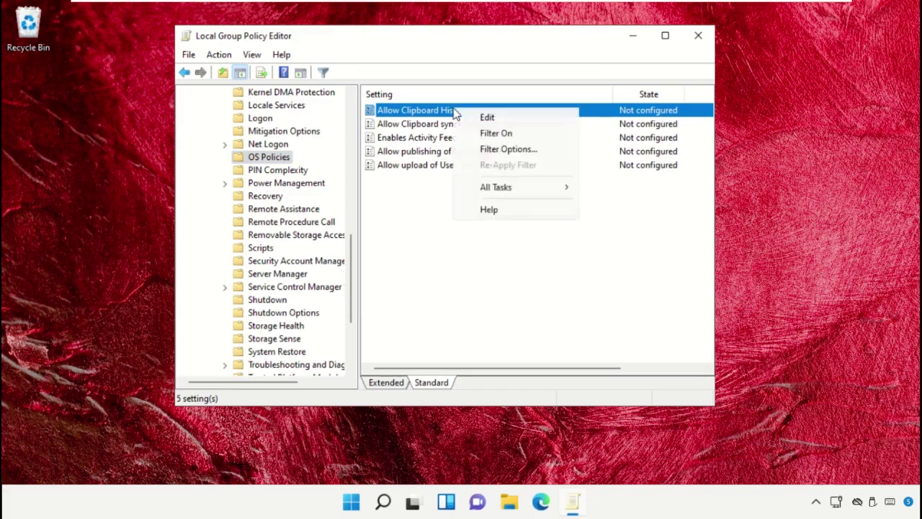
click(480, 117)
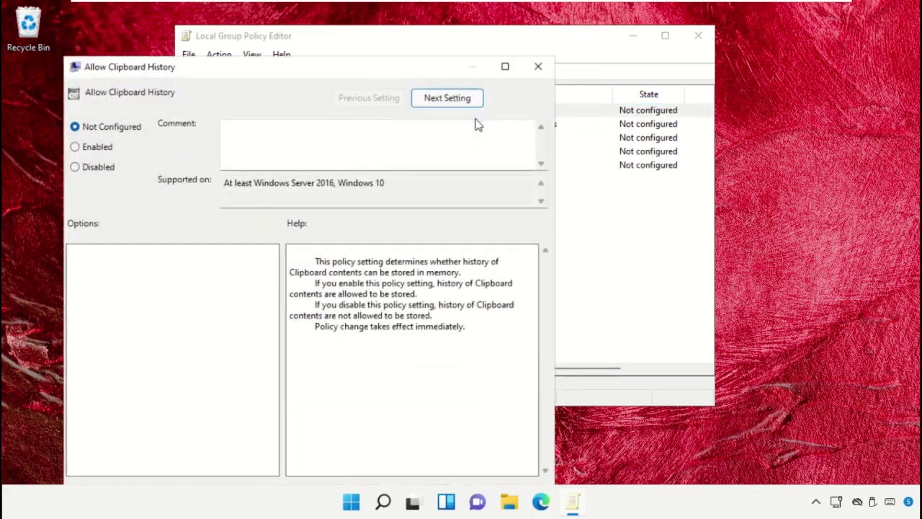
drag(388, 74, 544, 38)
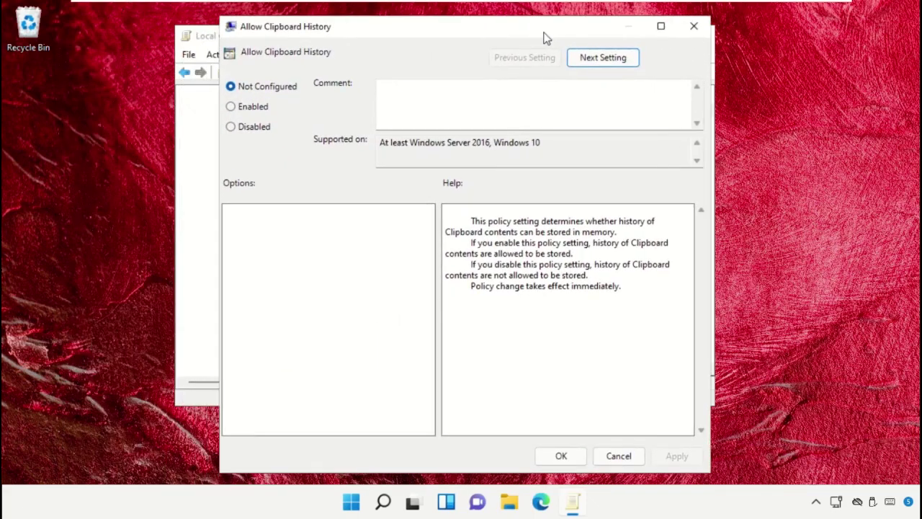
click(262, 106)
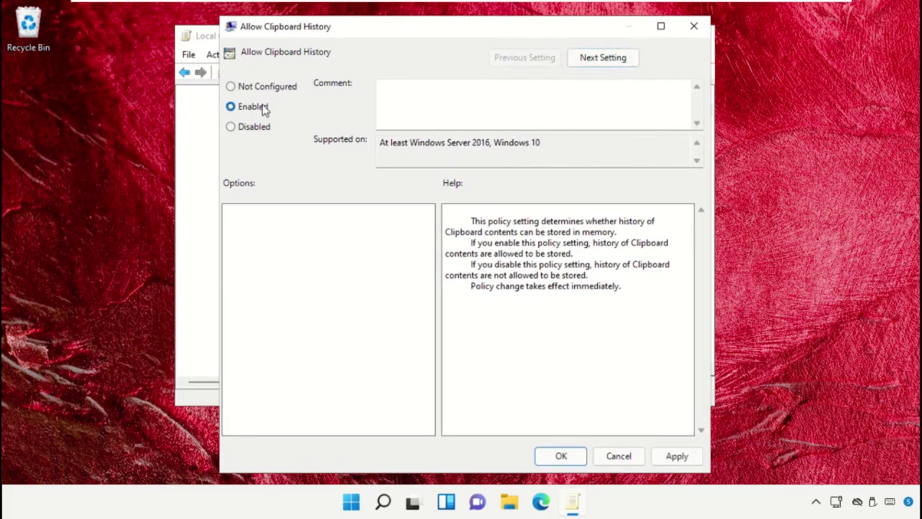
click(672, 453)
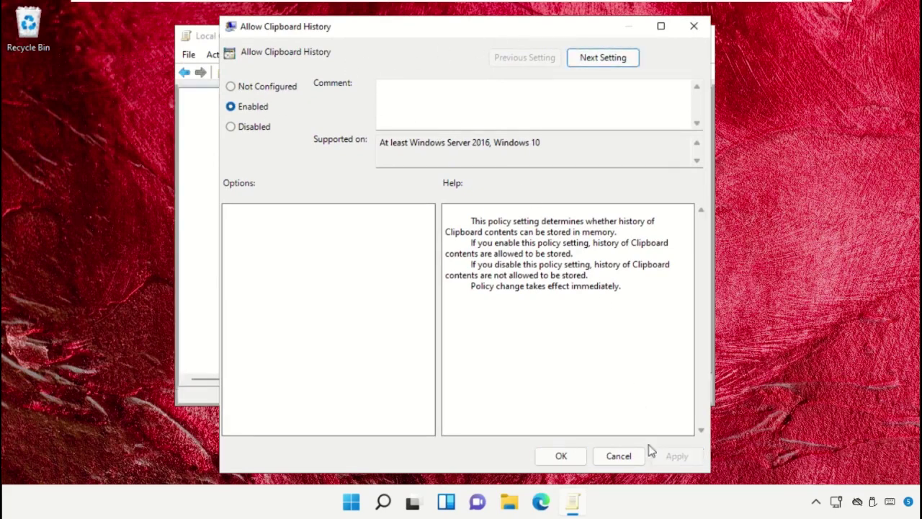
click(576, 458)
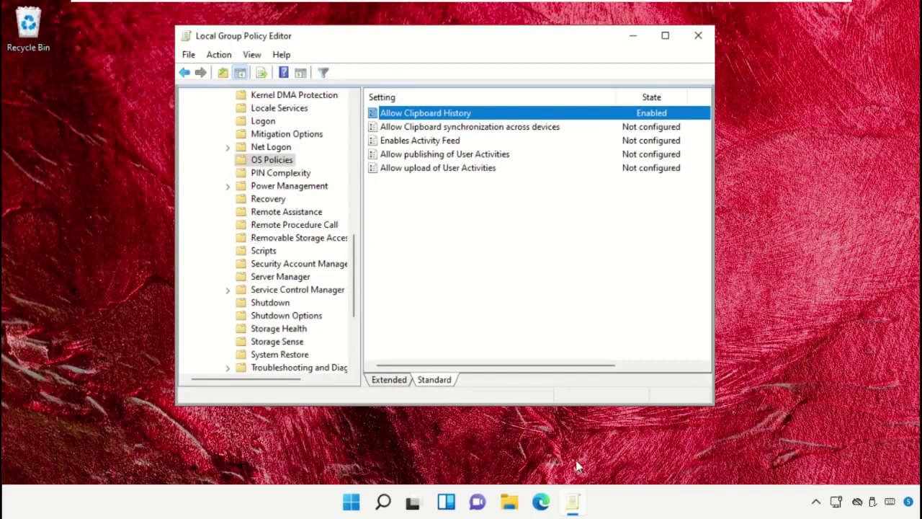
Step: Set the Allow Clipboard synchronization across devices policy to Enabled, apply the change and close its settings dialog
click(516, 132)
right_click(516, 136)
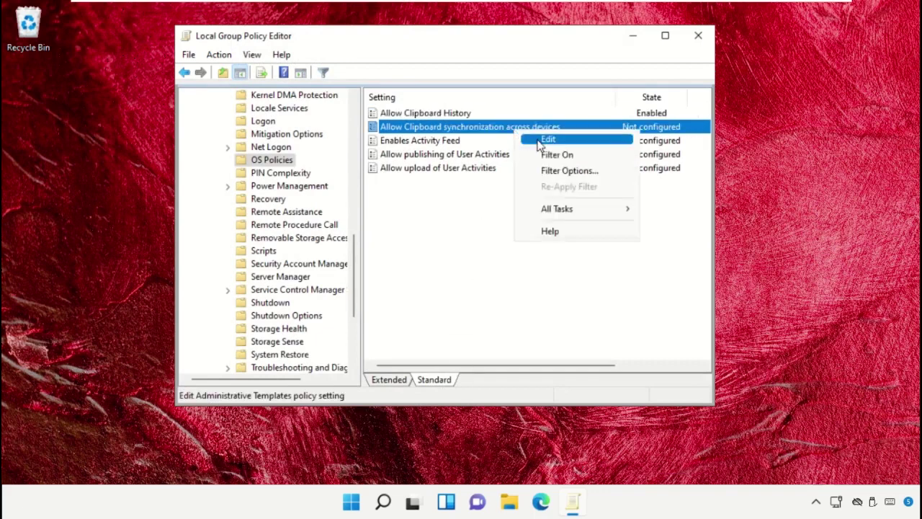
click(538, 140)
drag(404, 70, 555, 17)
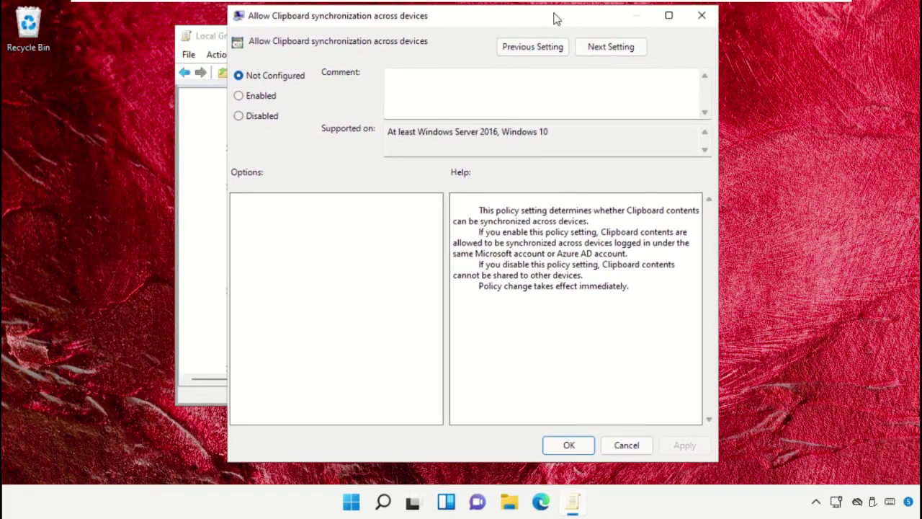
click(261, 96)
click(678, 447)
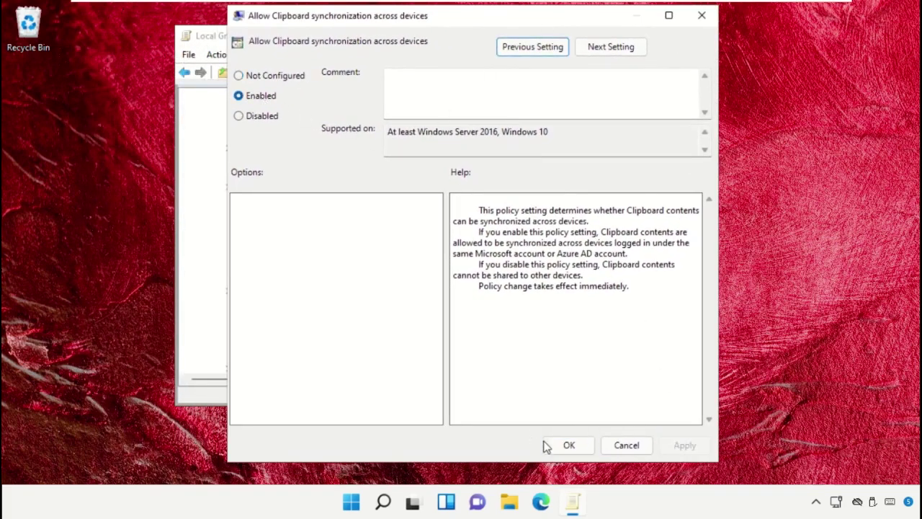
click(566, 445)
click(452, 261)
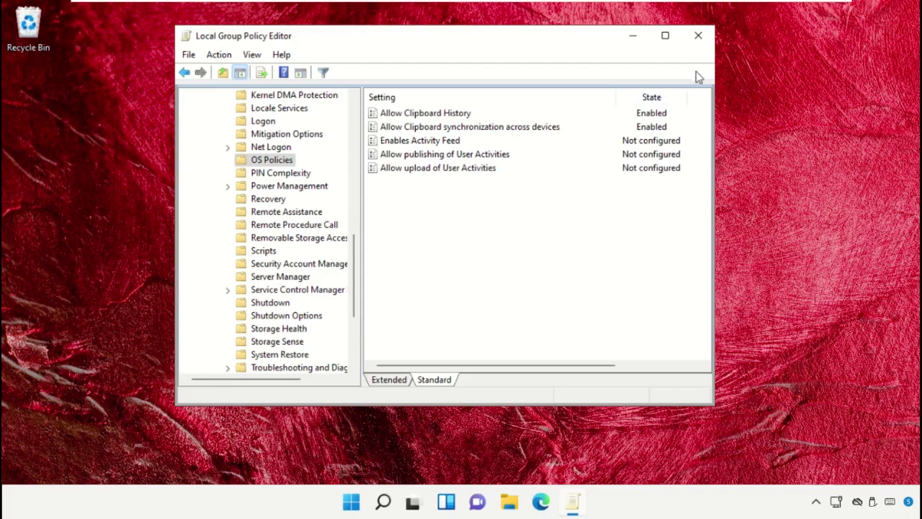
Step: Close the Local Group Policy Editor and restart the PC
click(699, 36)
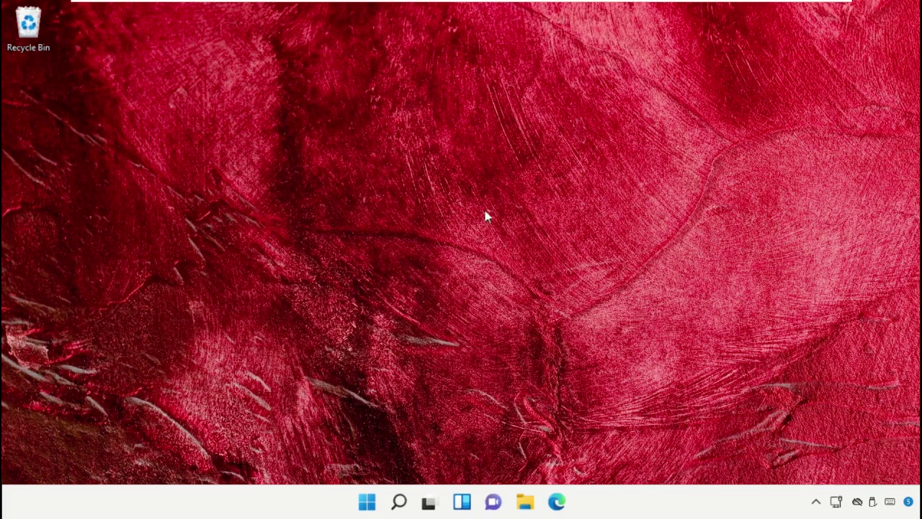
click(366, 501)
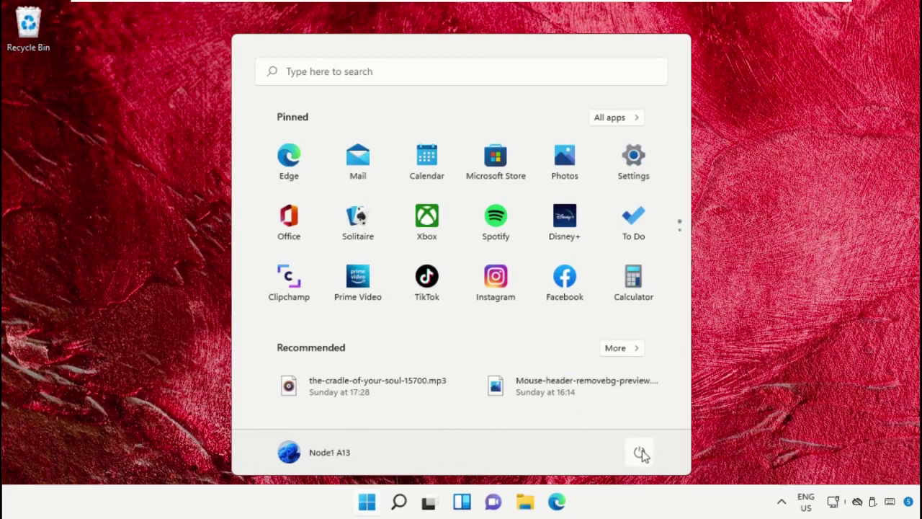
click(642, 452)
click(643, 422)
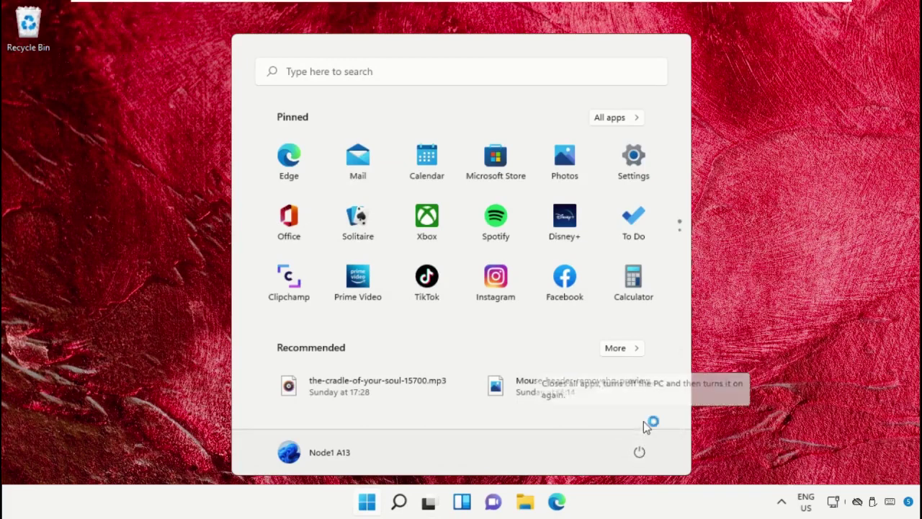